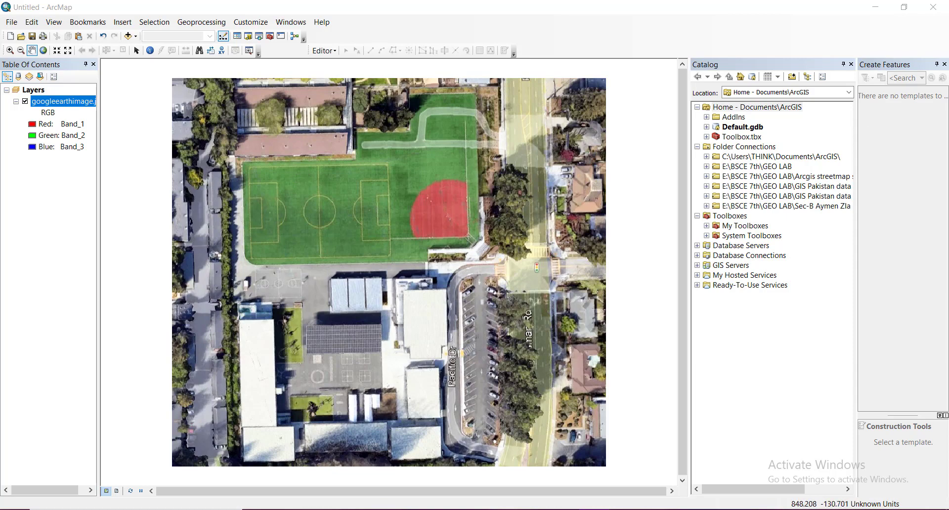
Close the Create Features and Catalog windows, and reopen the Catalog window.
left_click(945, 64)
left_click(945, 65)
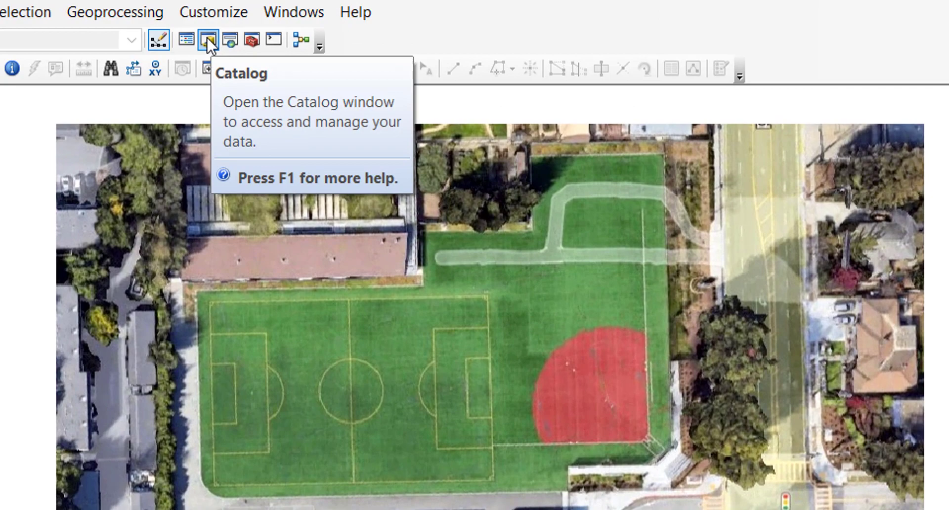
left_click(208, 44)
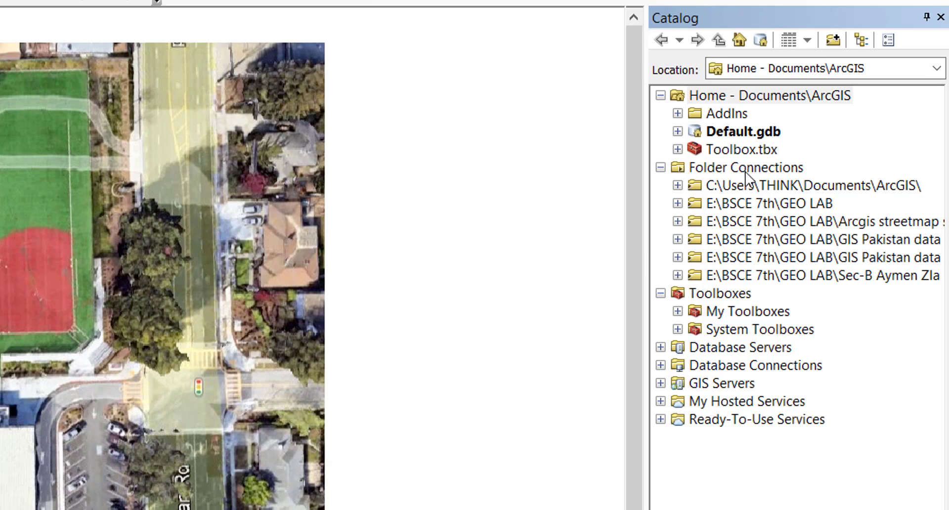
Create a folder named GIS shapefile inside the Sec-B folder under E:\BSCE 7th\GEO LAB.
double_click(752, 204)
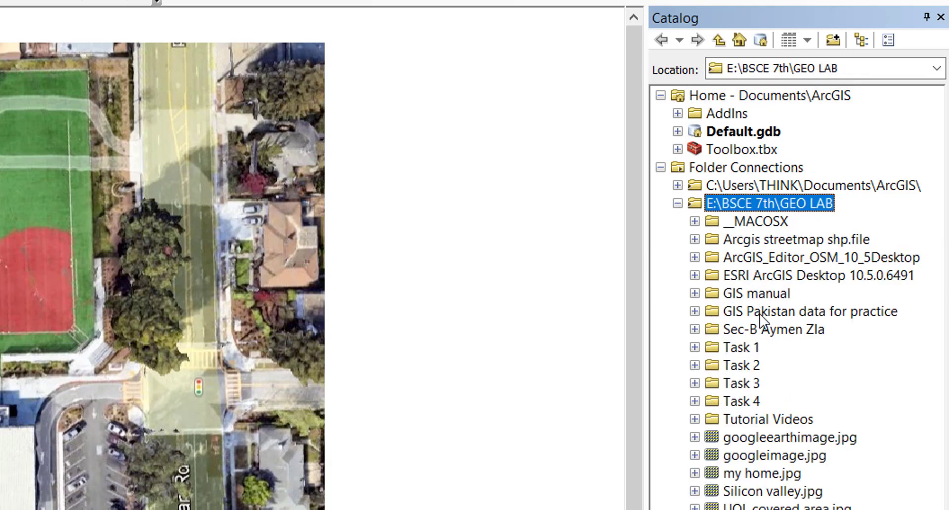
left_click(774, 337)
right_click(774, 338)
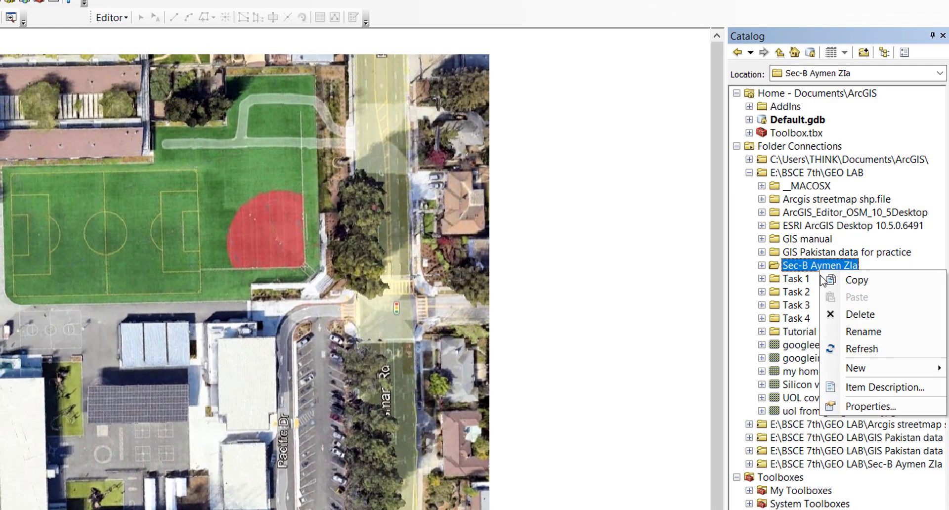
mouse_move(857, 367)
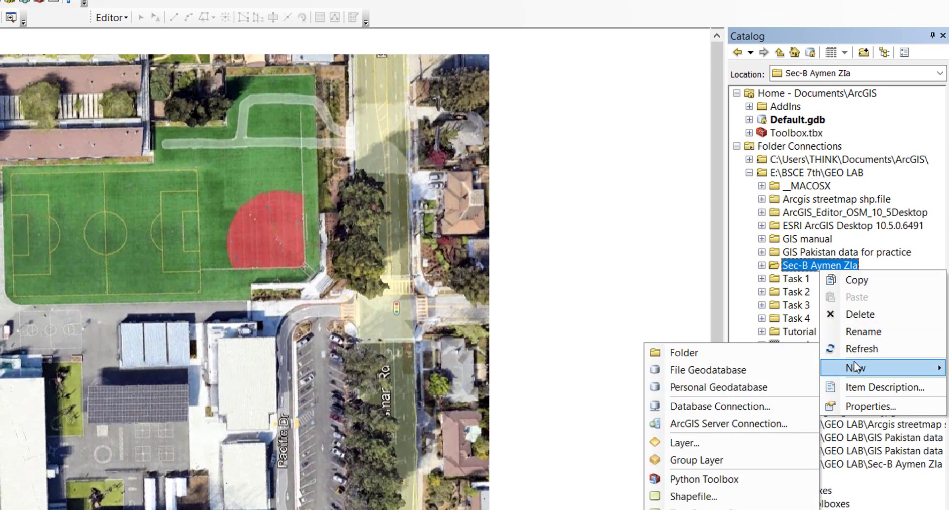
left_click(765, 356)
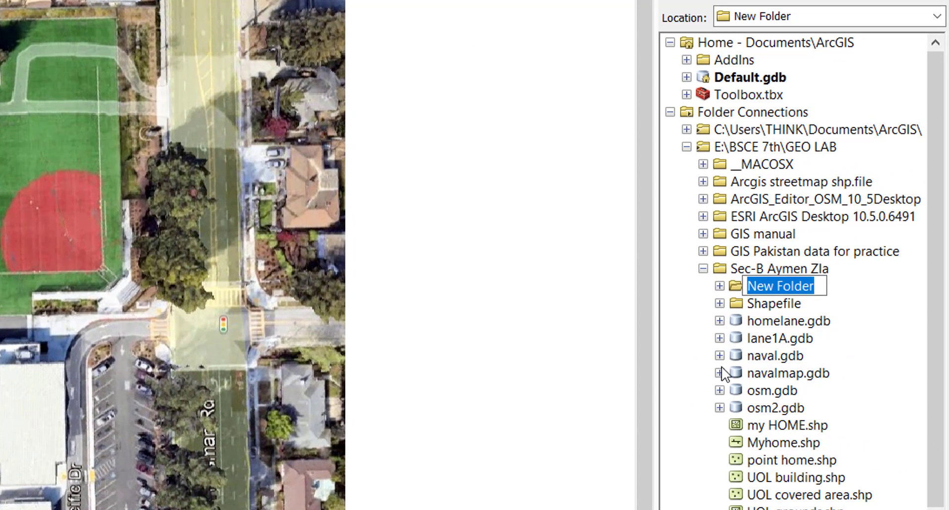
type("GIS ")
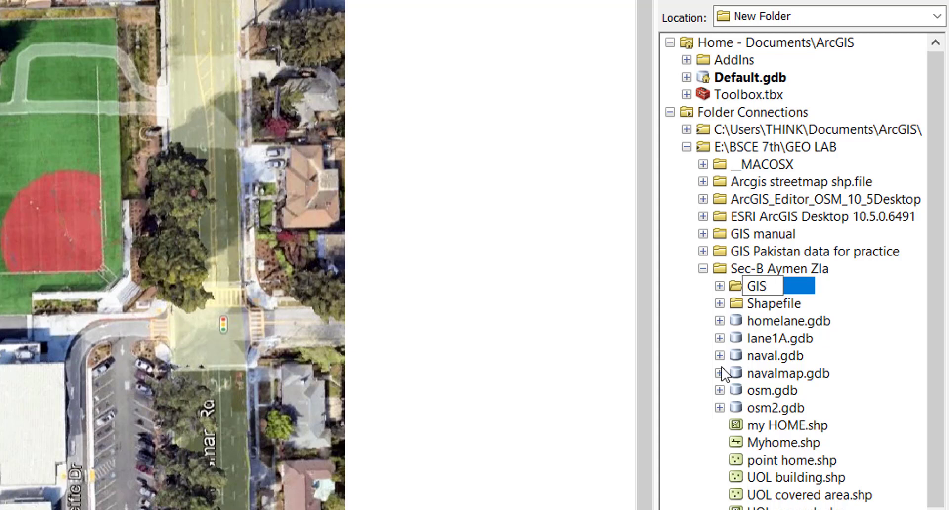
type("shape")
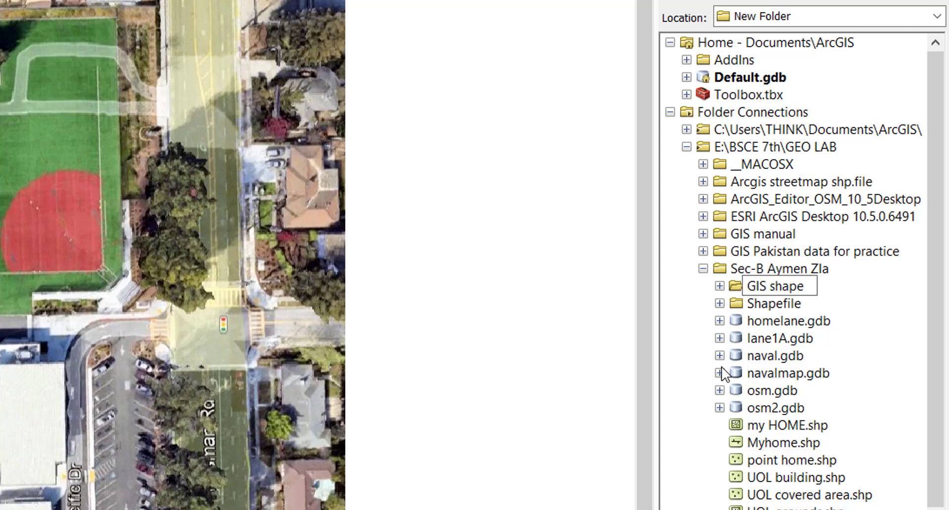
type("file")
key("Return")
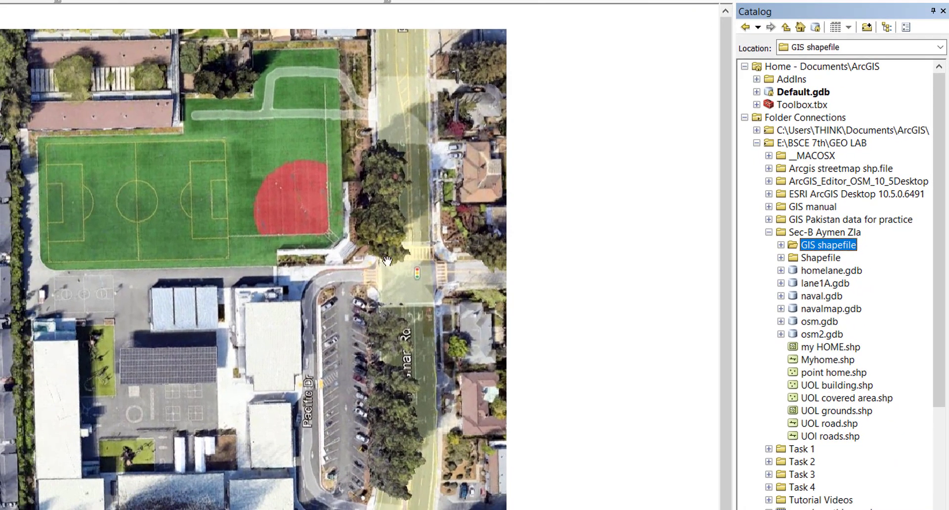
Start a new shapefile in the GIS shapefile folder with Point as its feature type.
right_click(829, 246)
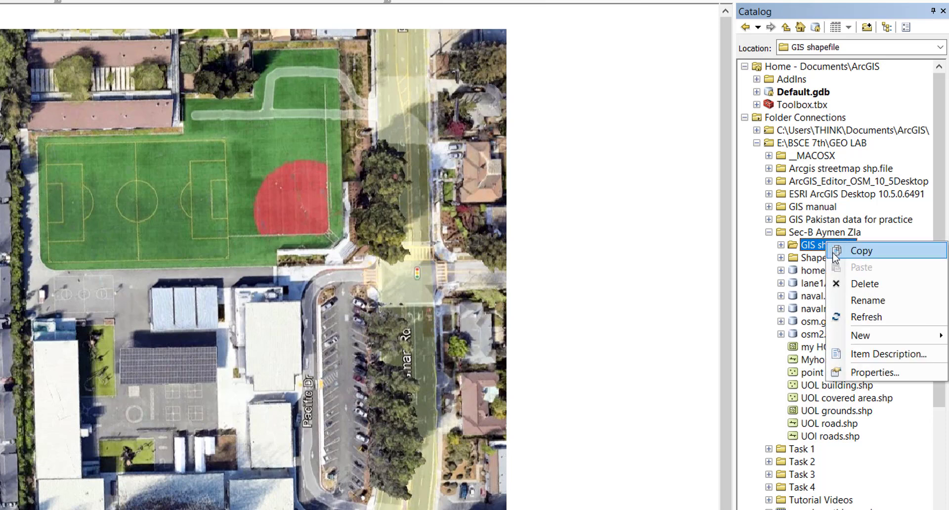
mouse_move(861, 337)
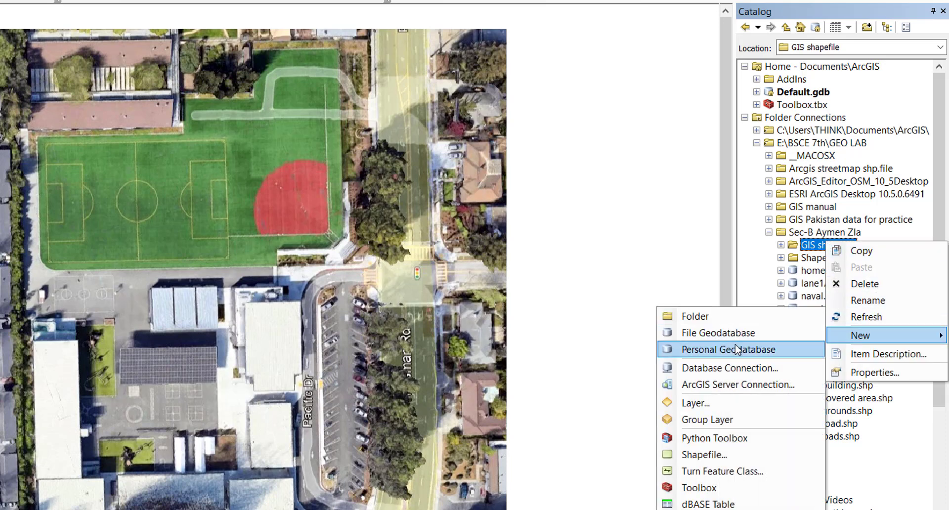
left_click(703, 455)
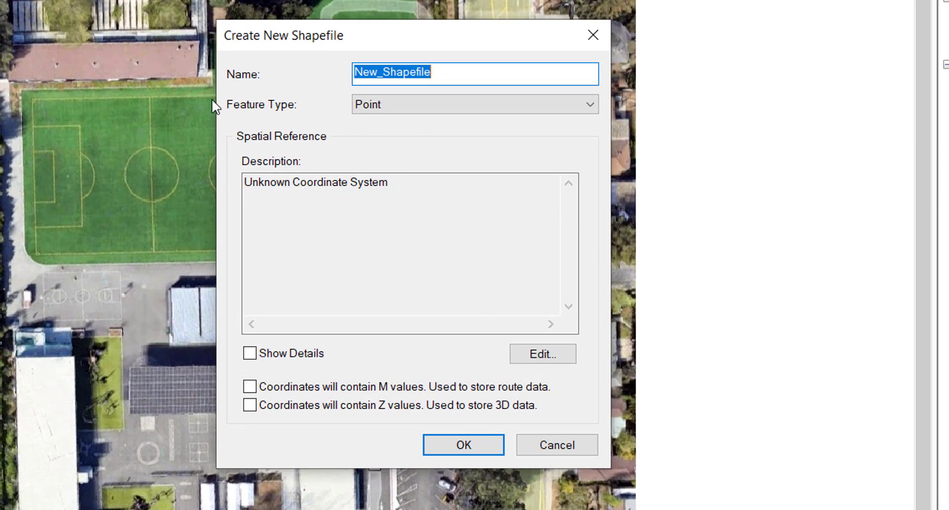
left_click_drag(440, 34, 417, 31)
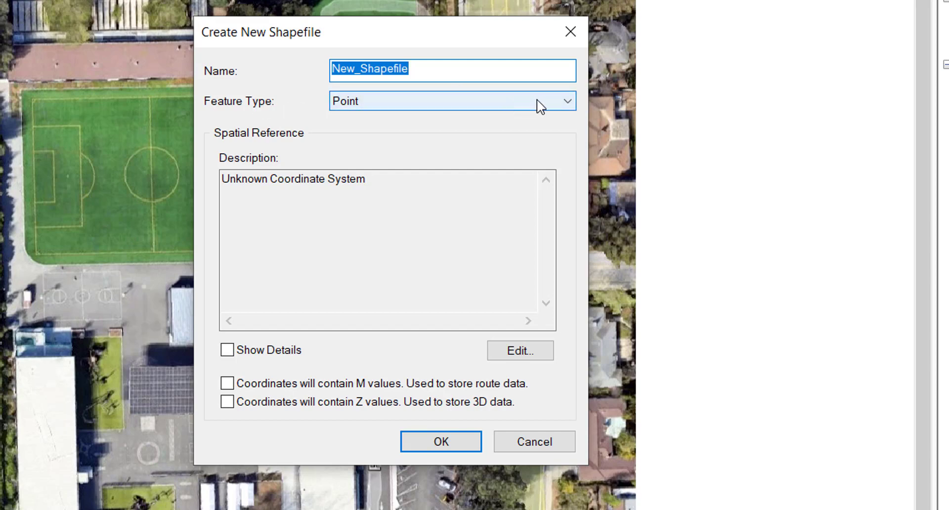
left_click(553, 103)
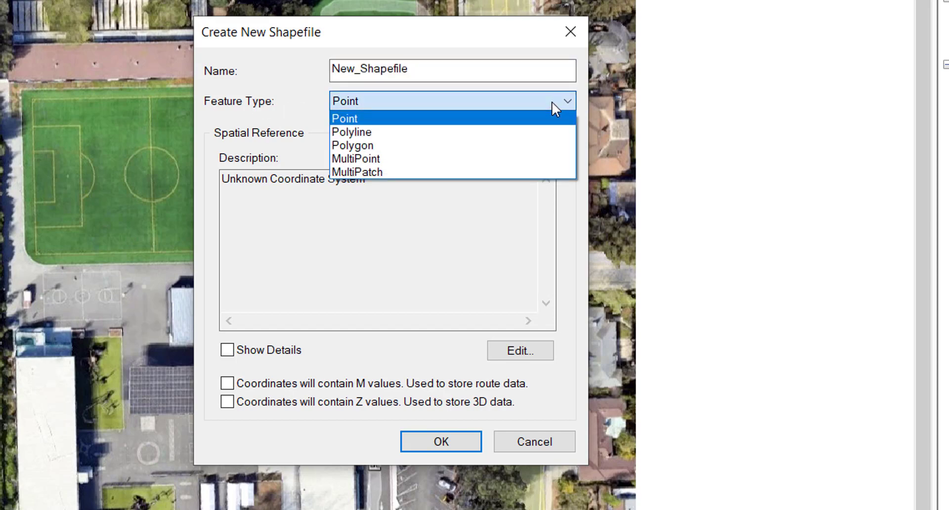
left_click(552, 103)
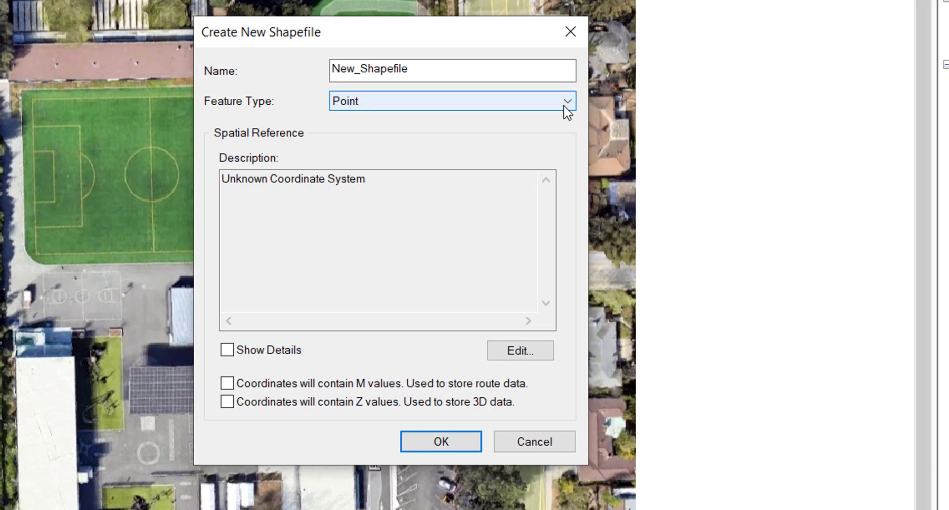
left_click(561, 104)
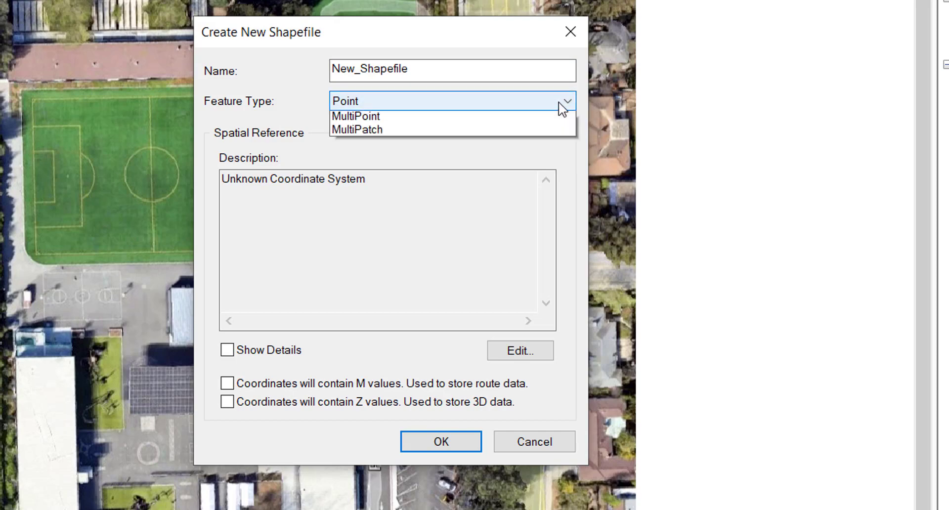
left_click(513, 120)
Replace the default name of the new shapefile with pointfile.
left_click(489, 70)
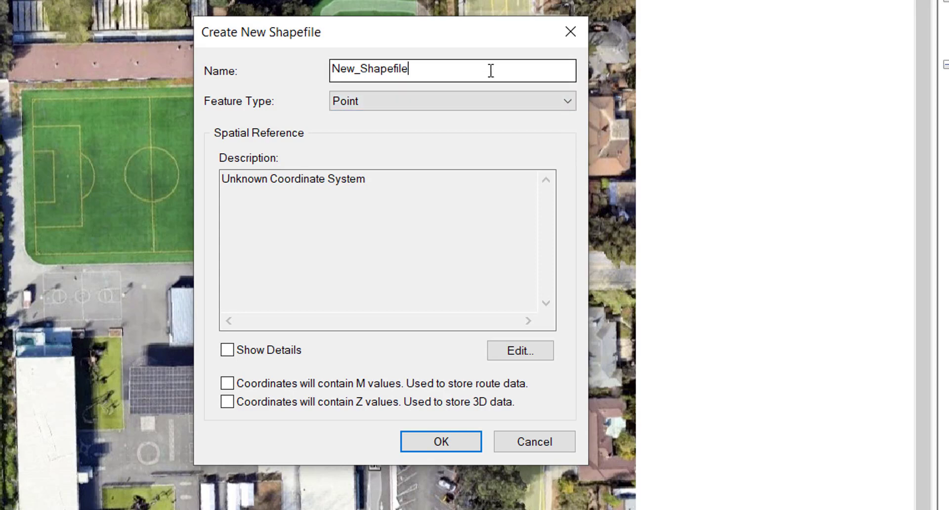
key("BackSpace")
key("BackSpace")
key("BackSpace")
key("BackSpace")
key("BackSpace")
key("BackSpace")
key("BackSpace")
key("BackSpace")
key("BackSpace")
key("BackSpace")
key("BackSpace")
key("BackSpace")
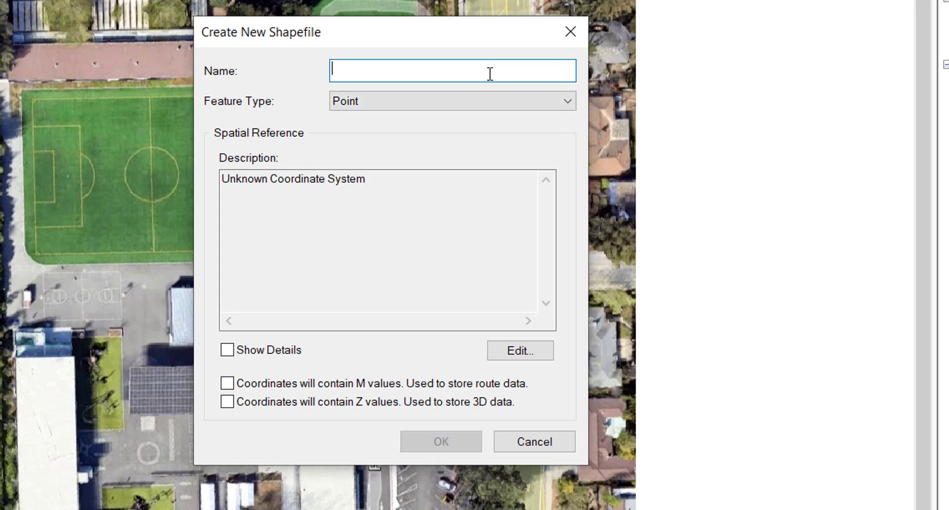
type("pointfile")
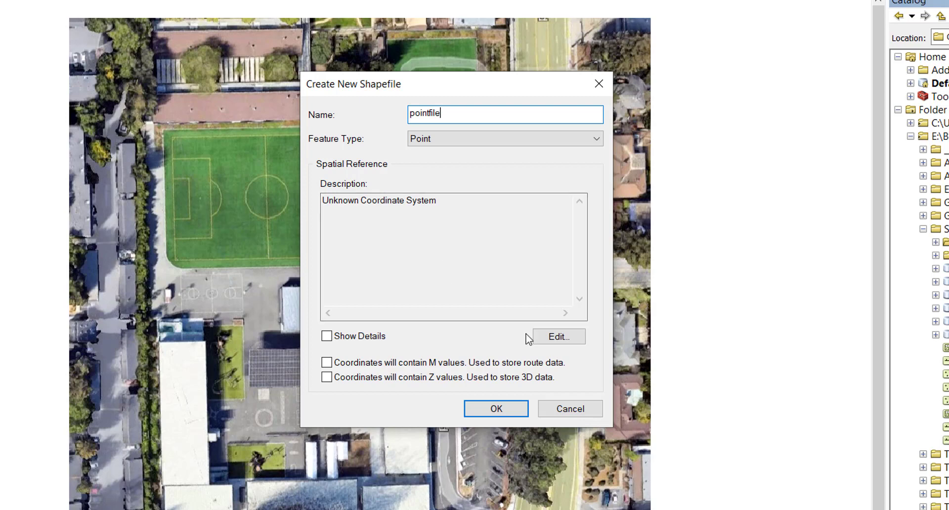
Set the shapefile's spatial reference to the World geographic coordinate system WGS 1984.
left_click(557, 338)
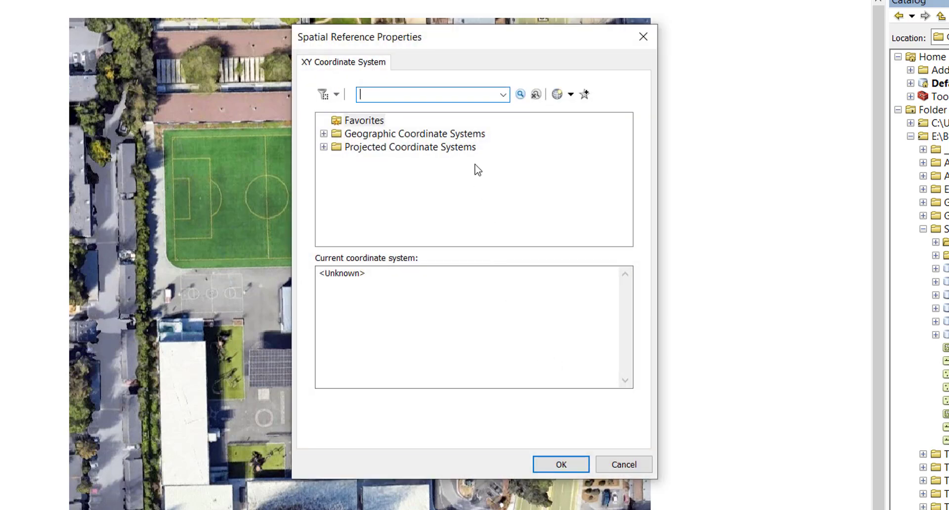
double_click(465, 135)
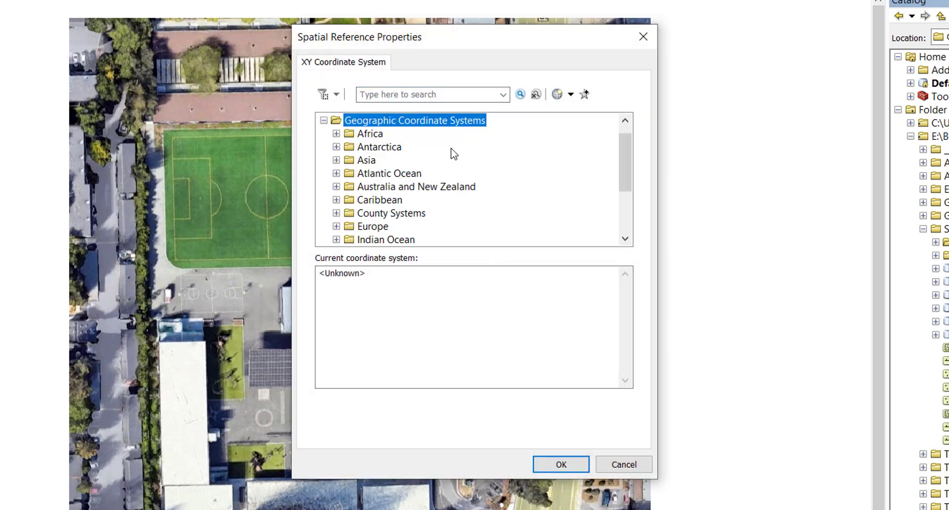
scroll(450, 156, "down", 3)
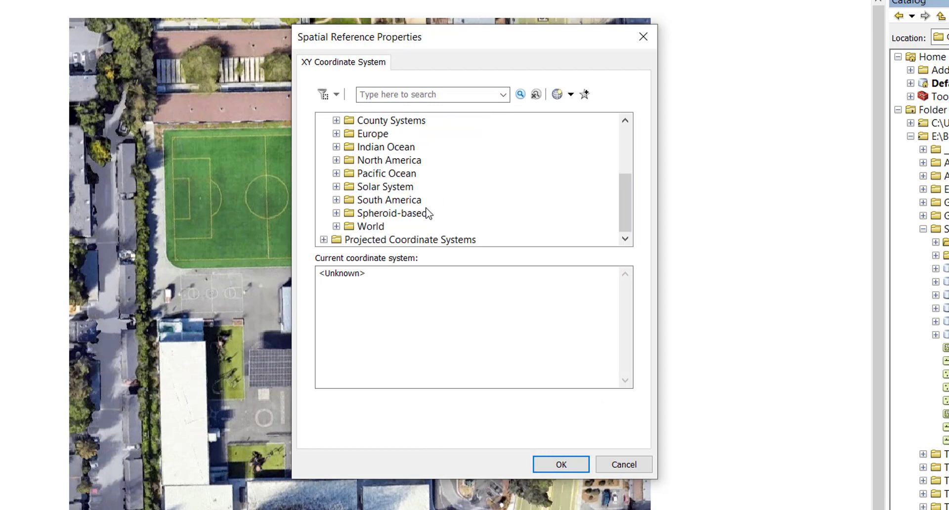
double_click(386, 227)
scroll(423, 211, "down", 2)
scroll(430, 205, "down", 2)
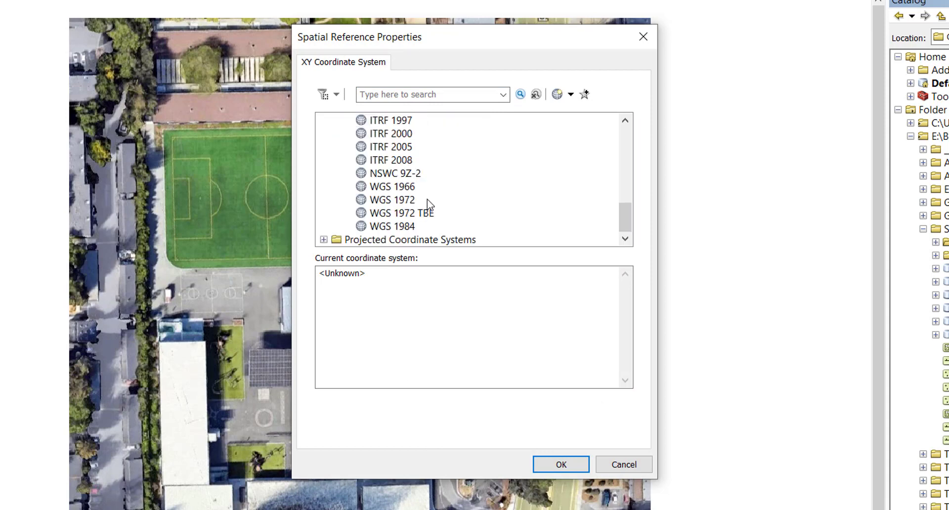
left_click(420, 226)
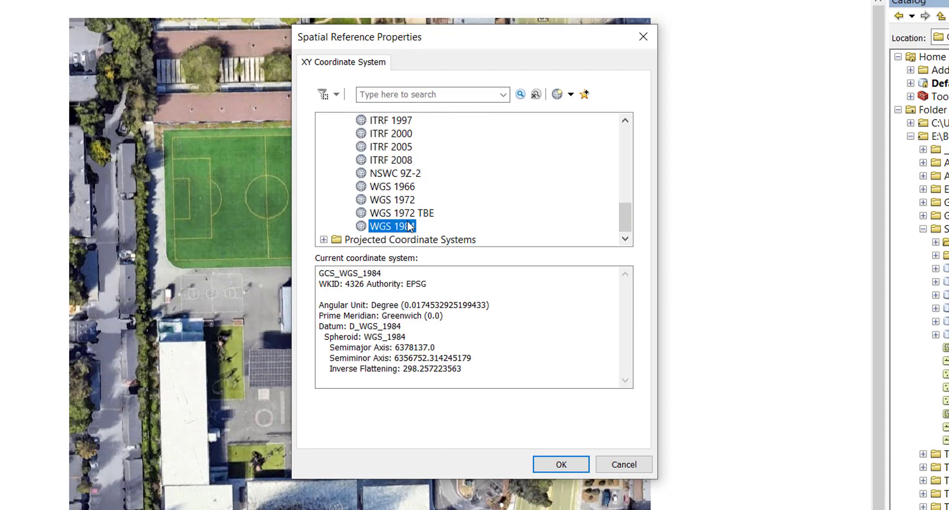
left_click(560, 463)
Set the shapefile's spatial reference to the projected coordinate system WGS 1984 UTM Zone 41N, from the Northern Hemisphere group.
left_click(578, 343)
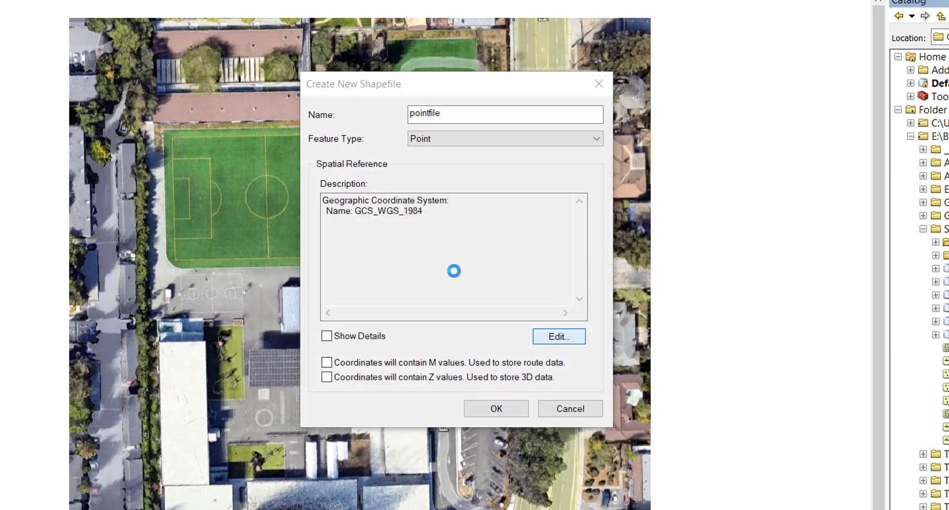
double_click(424, 240)
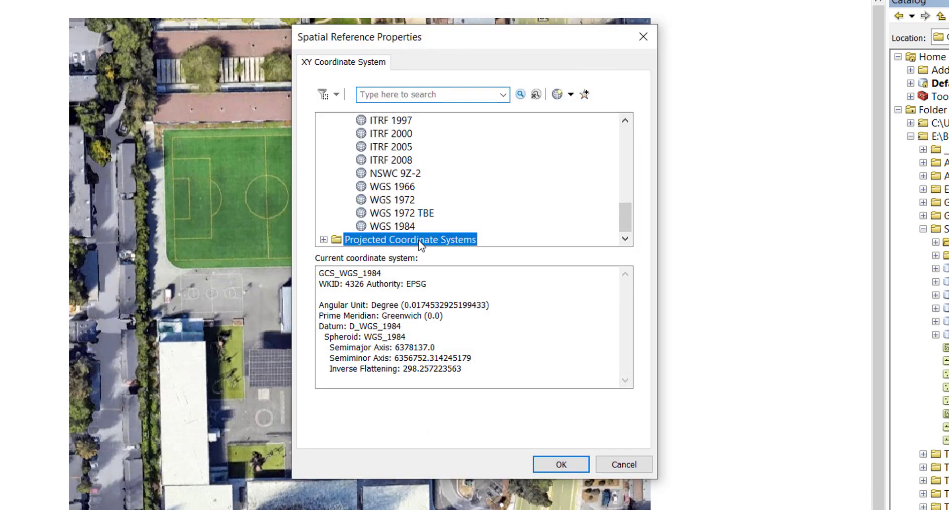
scroll(432, 238, "down", 2)
double_click(395, 214)
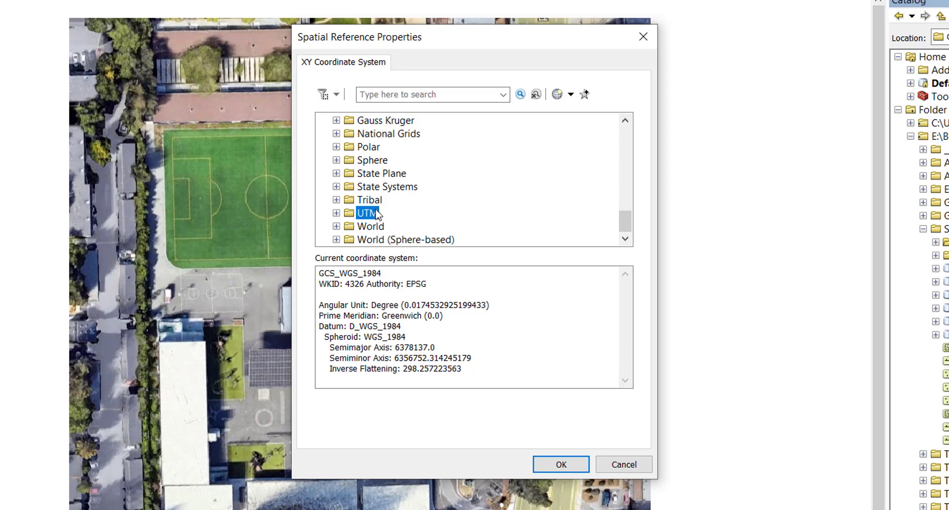
scroll(416, 227, "down", 3)
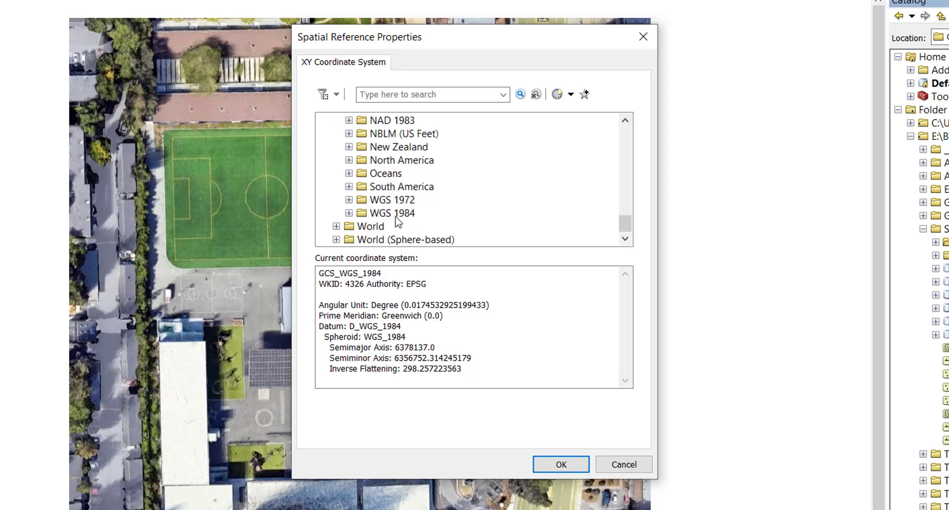
double_click(398, 213)
left_click(410, 228)
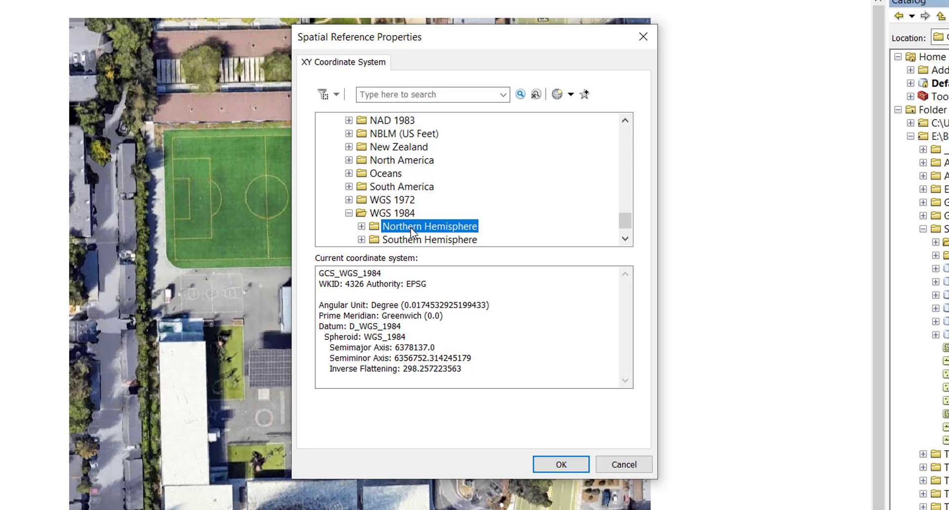
double_click(411, 227)
scroll(413, 228, "down", 5)
scroll(527, 194, "down", 2)
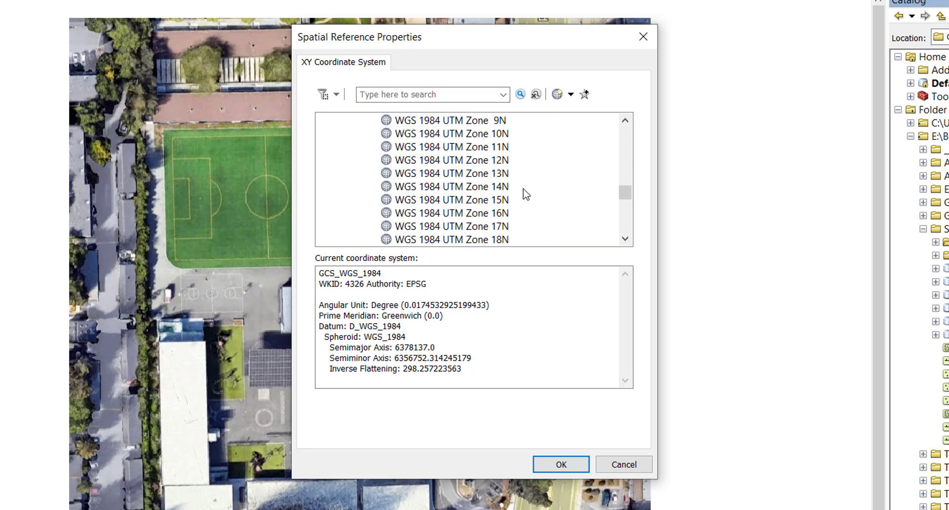
scroll(527, 194, "down", 8)
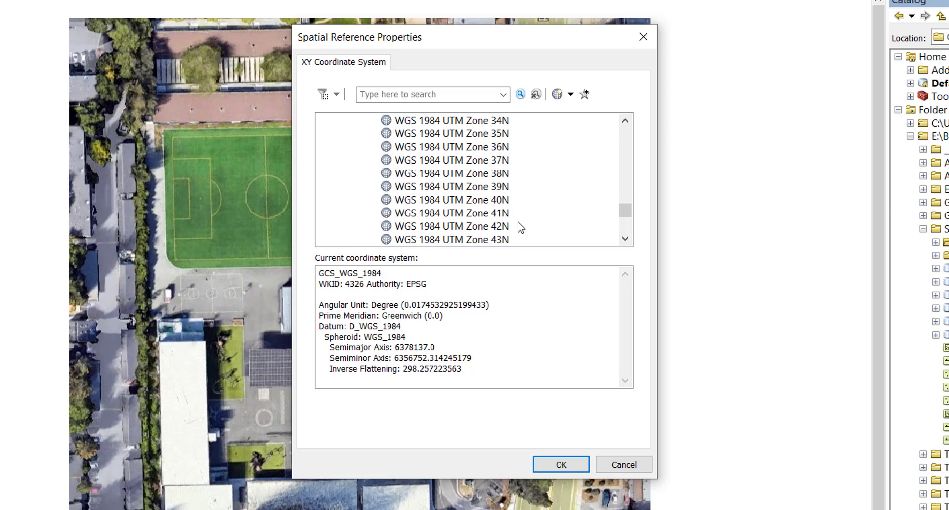
left_click(503, 215)
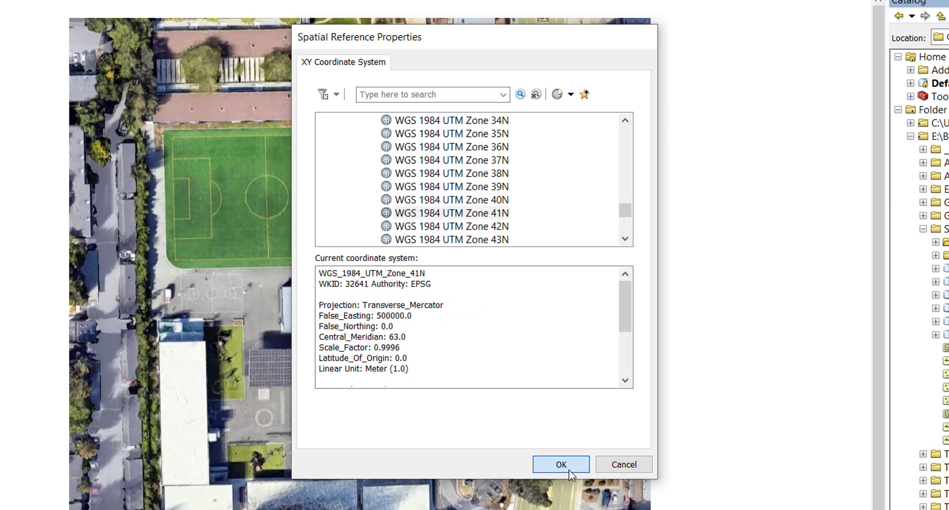
left_click(569, 469)
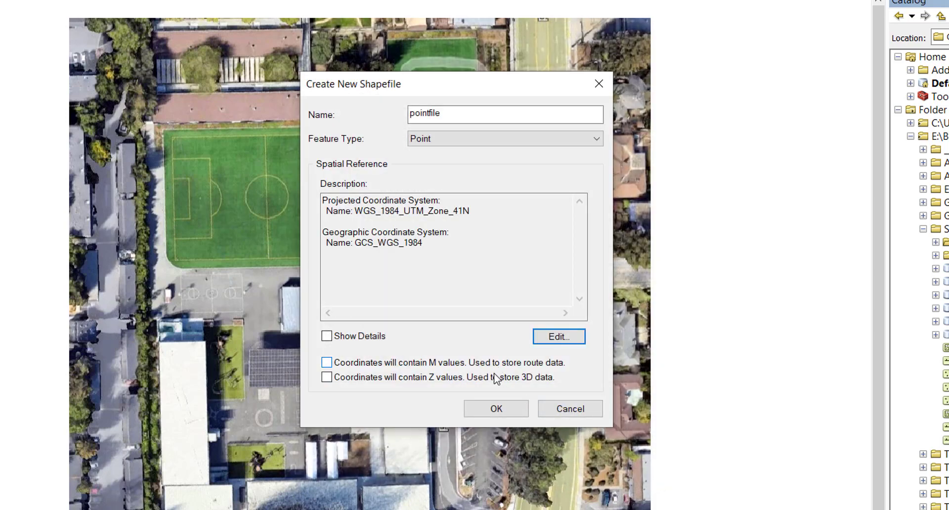
Finish creating the pointfile shapefile and select its layer in the table of contents.
left_click(497, 412)
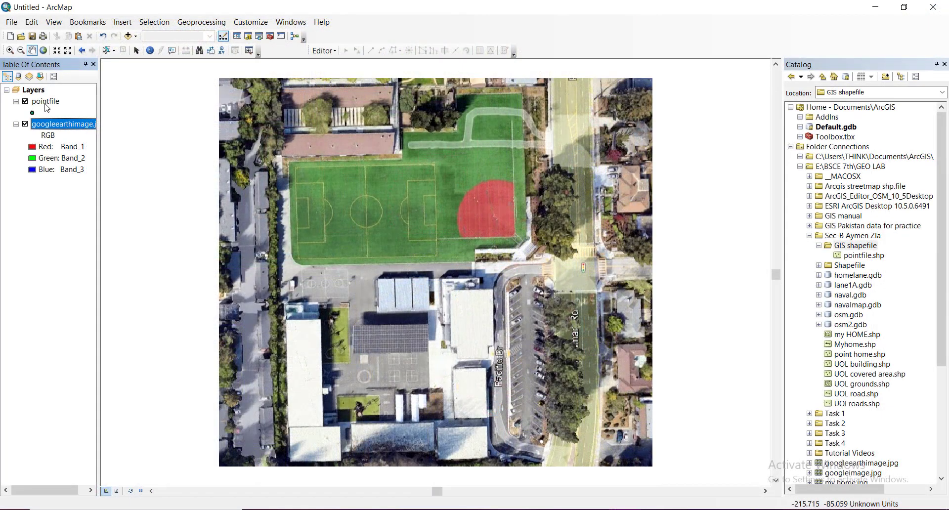
left_click(49, 104)
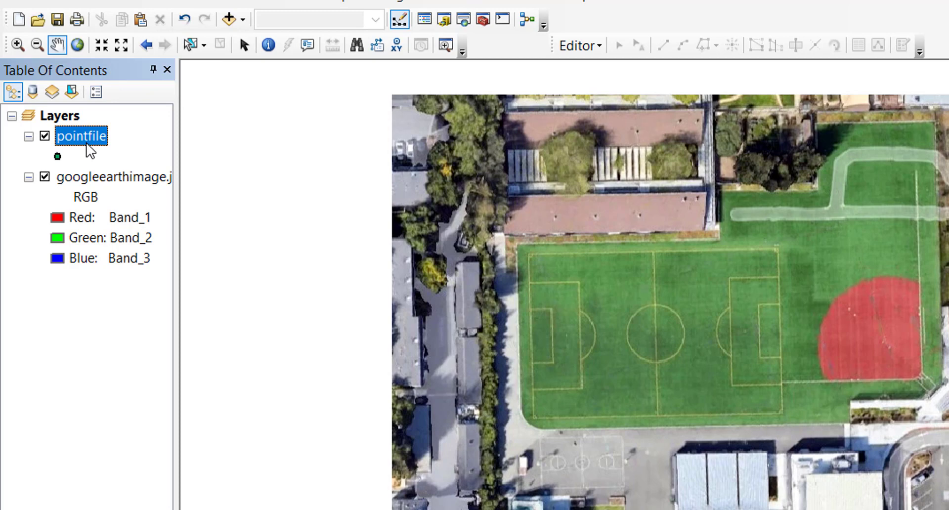
Open the attribute table of the pointfile layer to check its fields, and close it again.
right_click(88, 145)
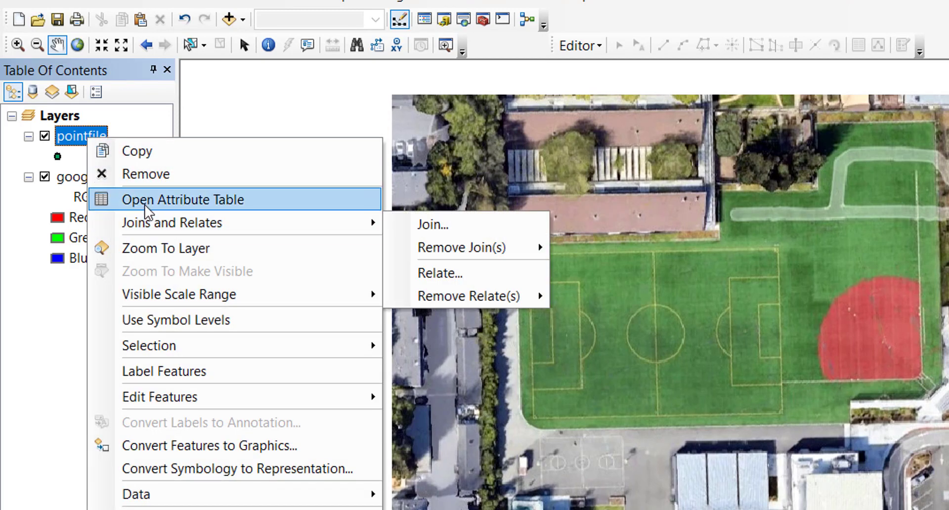
left_click(145, 205)
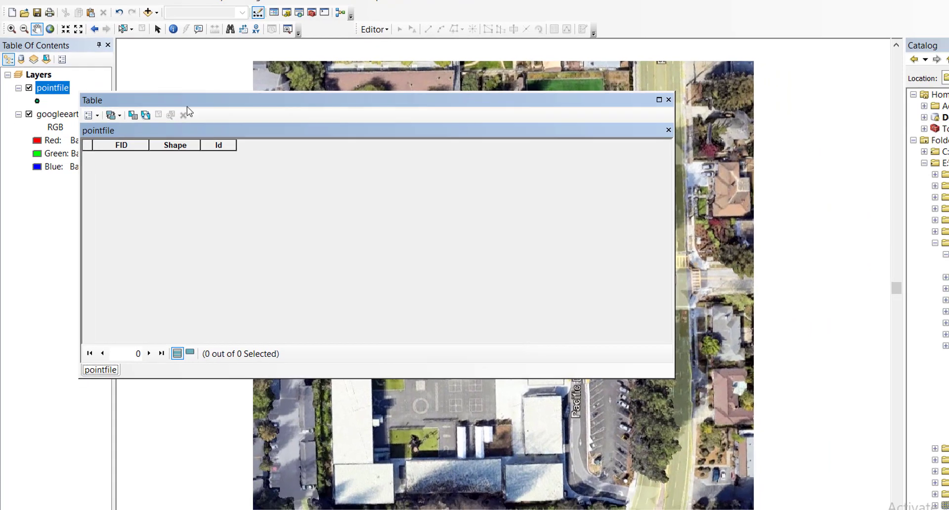
left_click(669, 99)
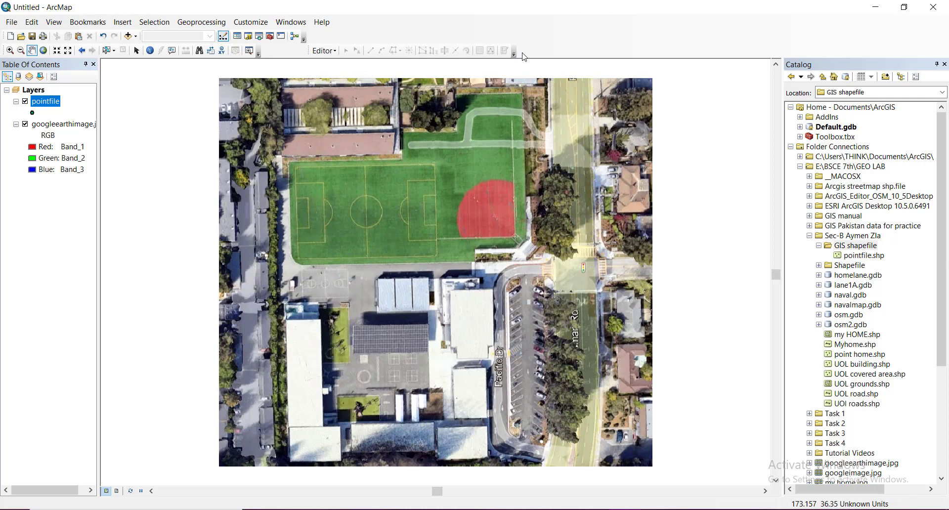
Hide the Editor toolbar and display it again.
left_click(337, 51)
left_click(337, 51)
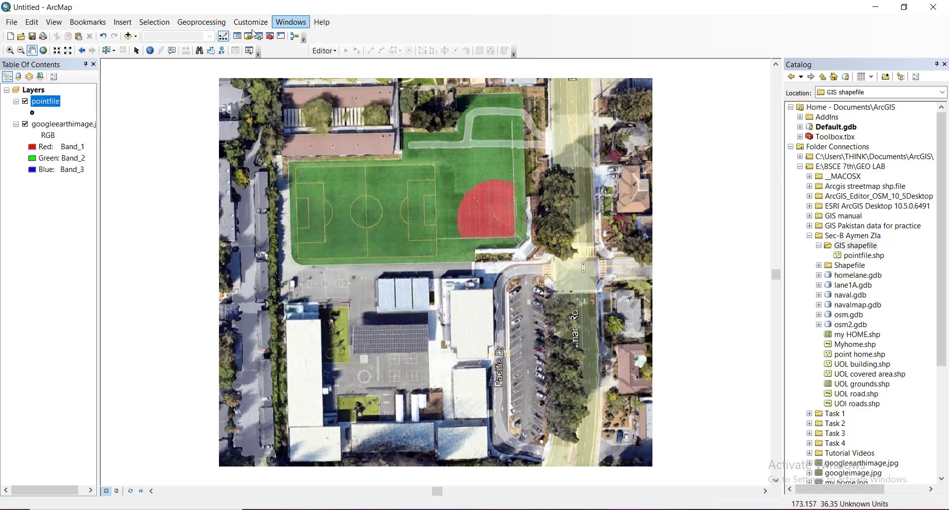
right_click(564, 46)
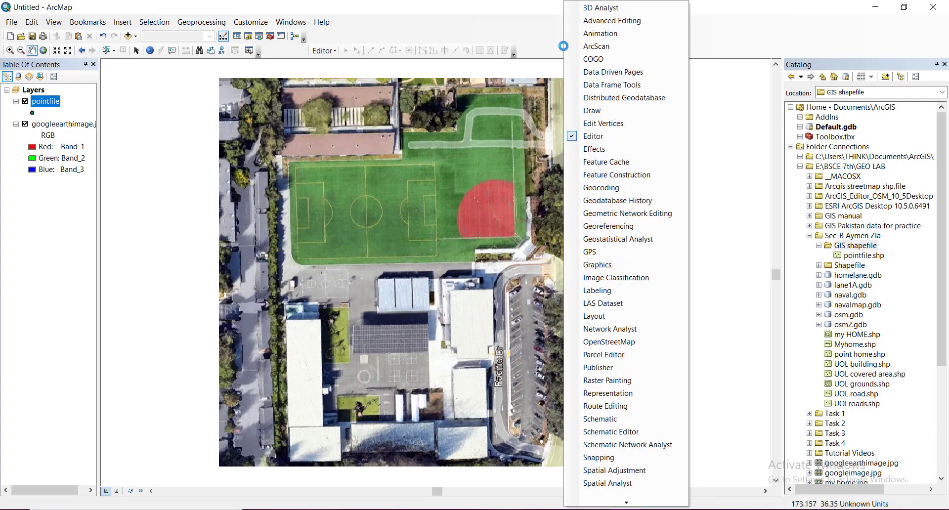
left_click(550, 52)
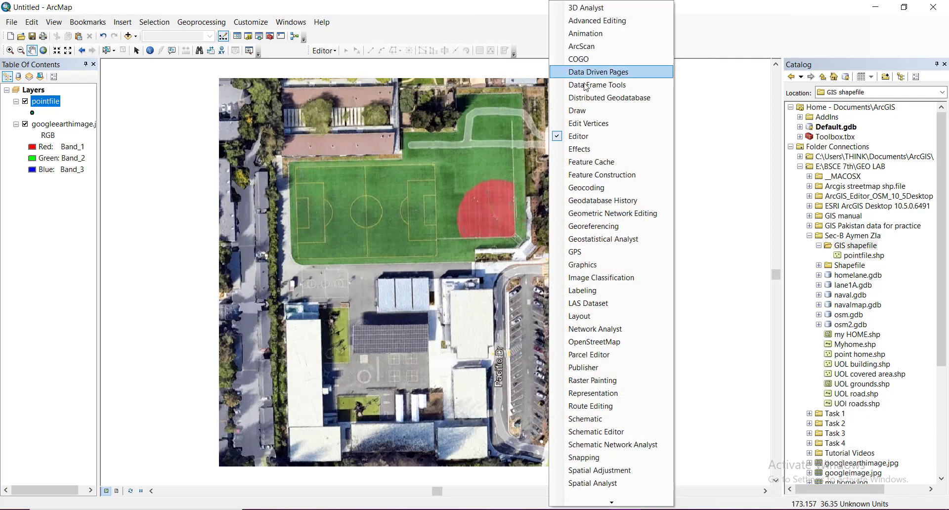
left_click(610, 142)
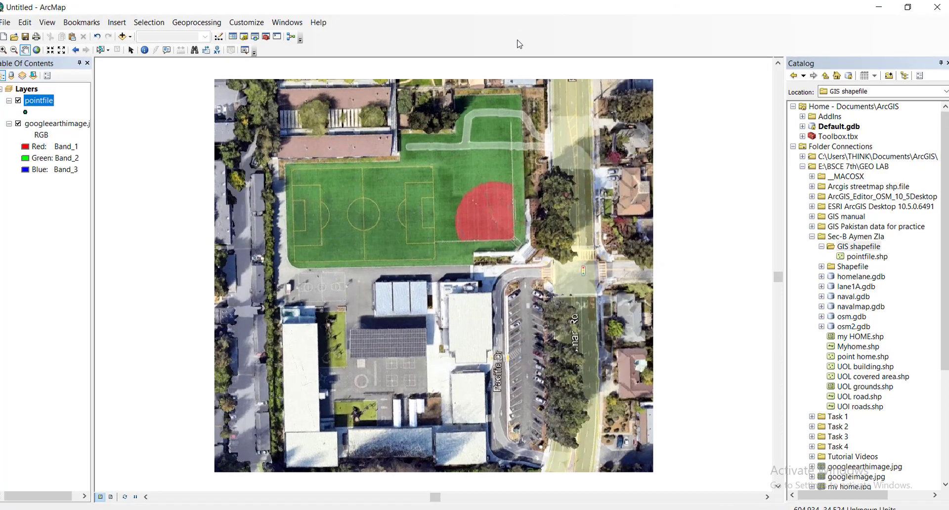
right_click(517, 40)
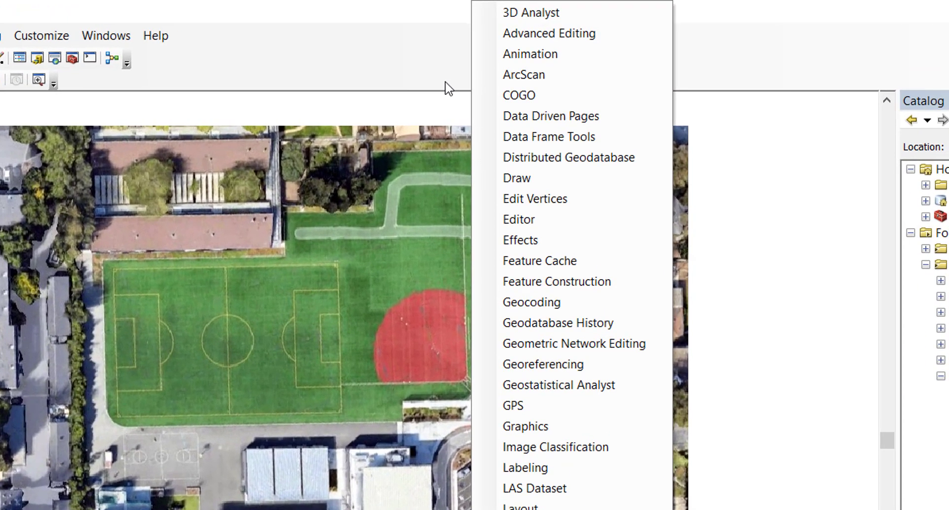
left_click(449, 89)
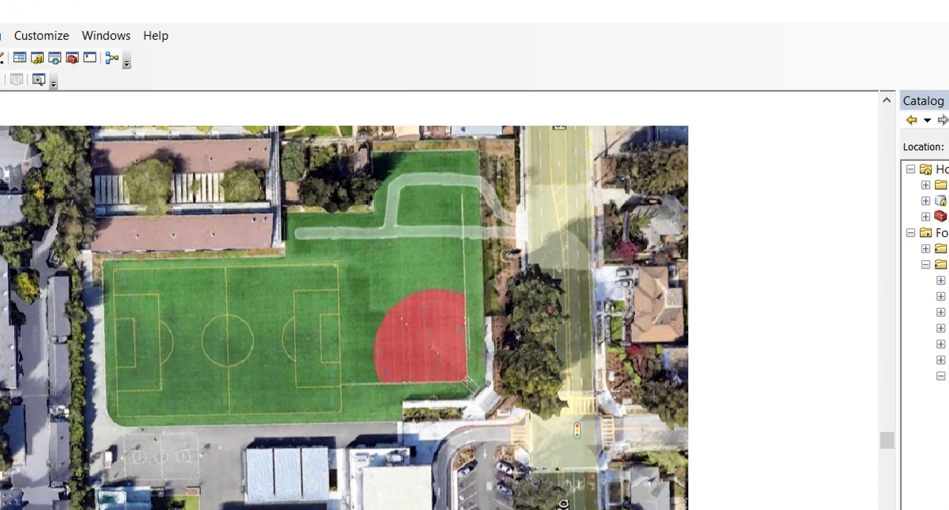
right_click(507, 79)
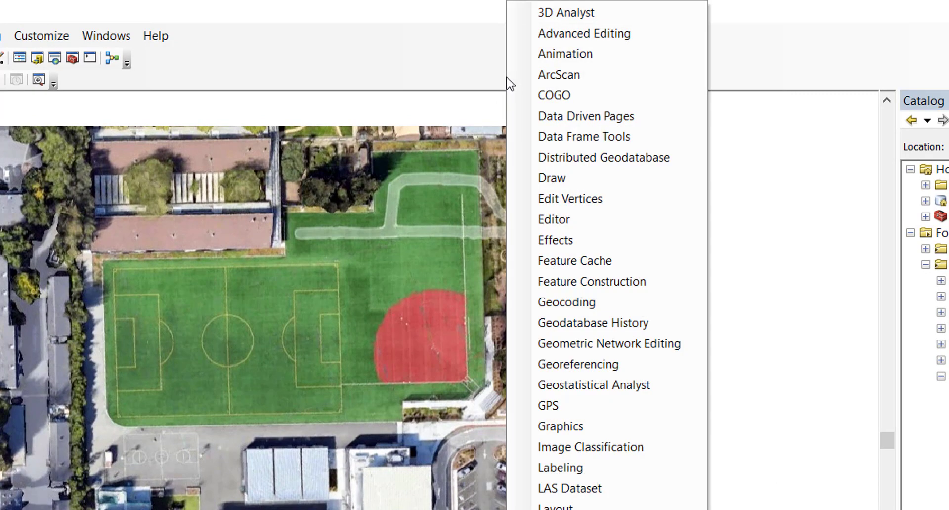
left_click(557, 227)
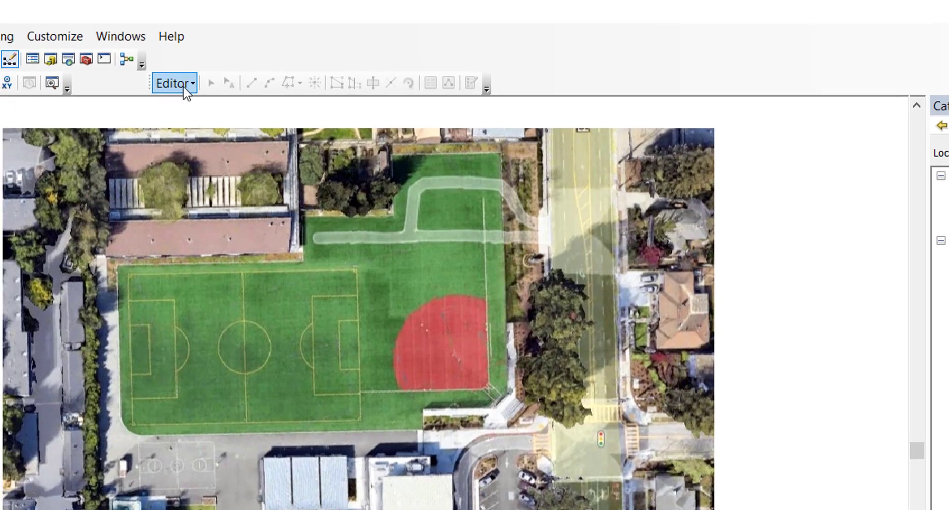
Start an editing session, continuing despite the spatial reference warning for pointfile.
left_click(183, 83)
left_click(190, 106)
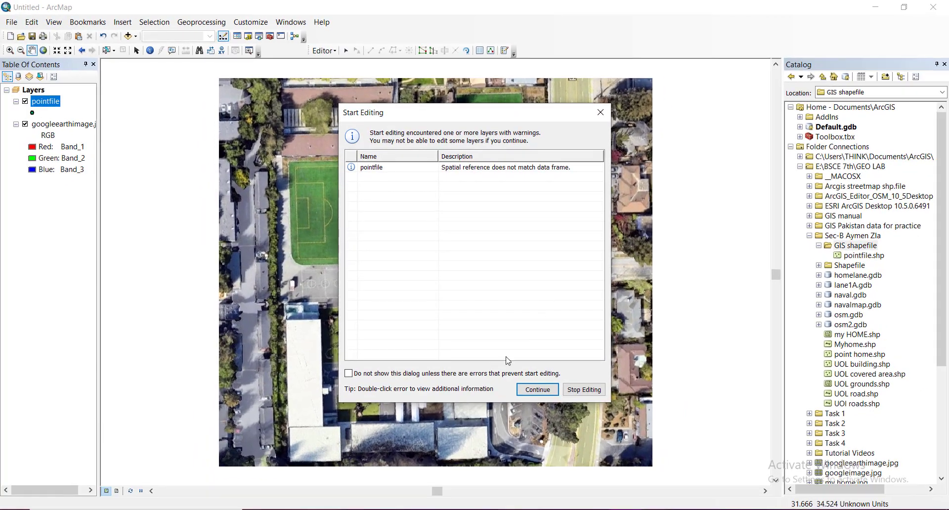
left_click(556, 428)
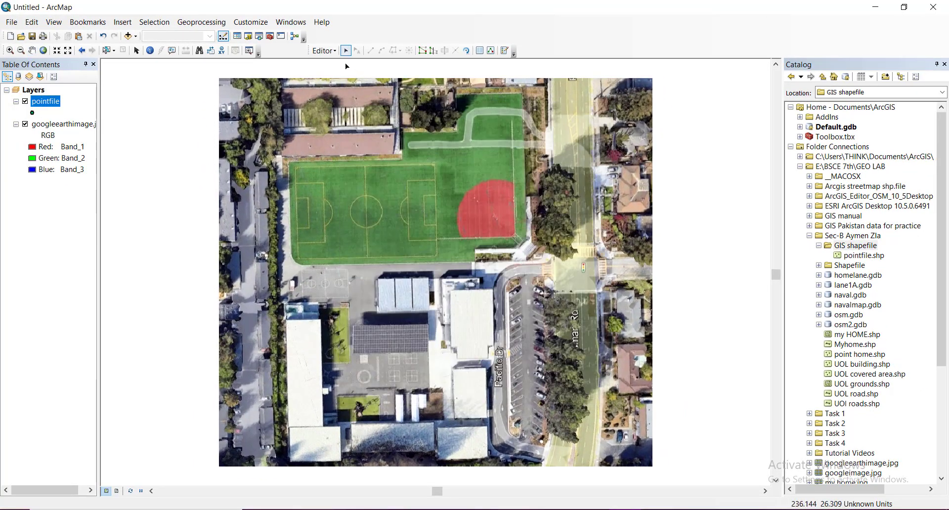
Show the Create Features window and select the pointfile template, accepting its properties with Point as the default tool.
left_click(331, 51)
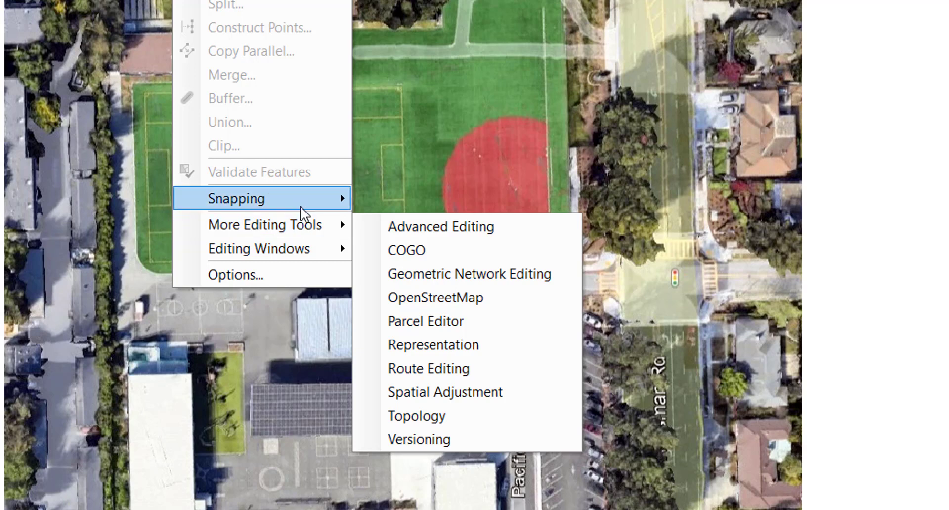
mouse_move(381, 228)
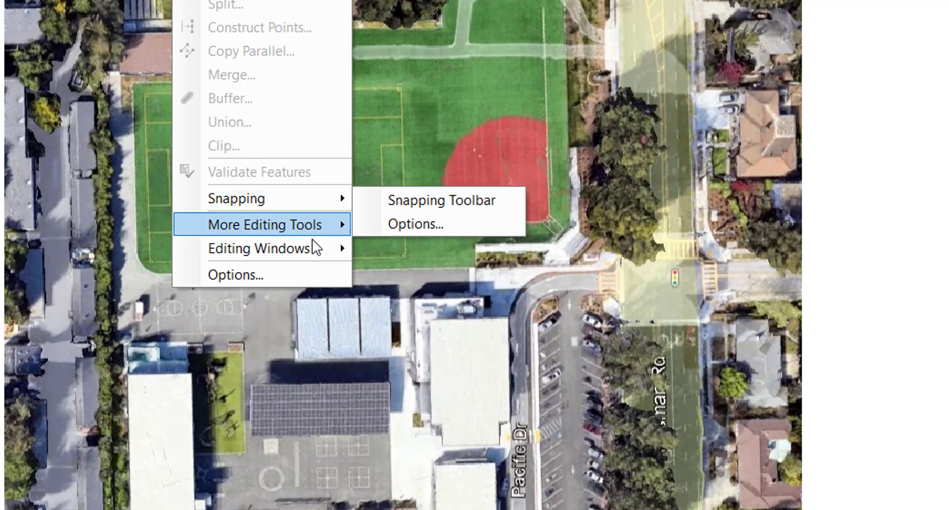
mouse_move(318, 253)
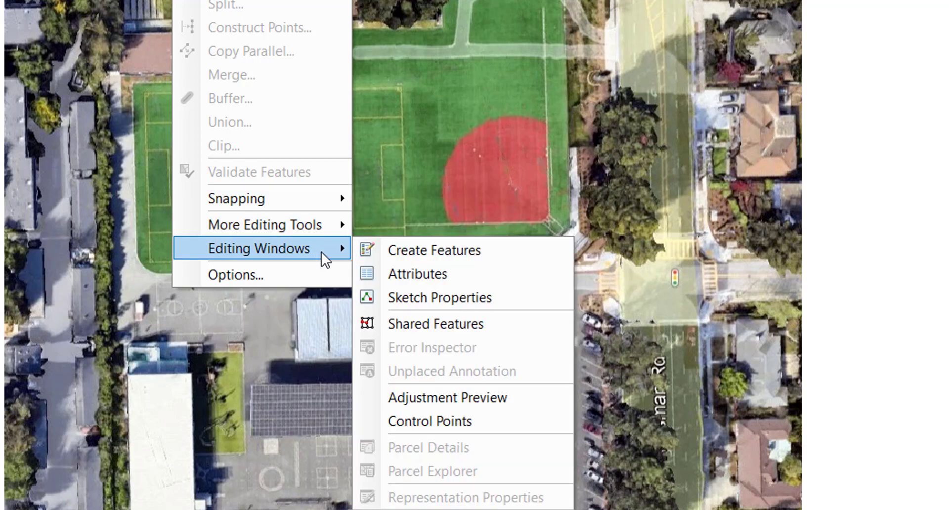
left_click(365, 251)
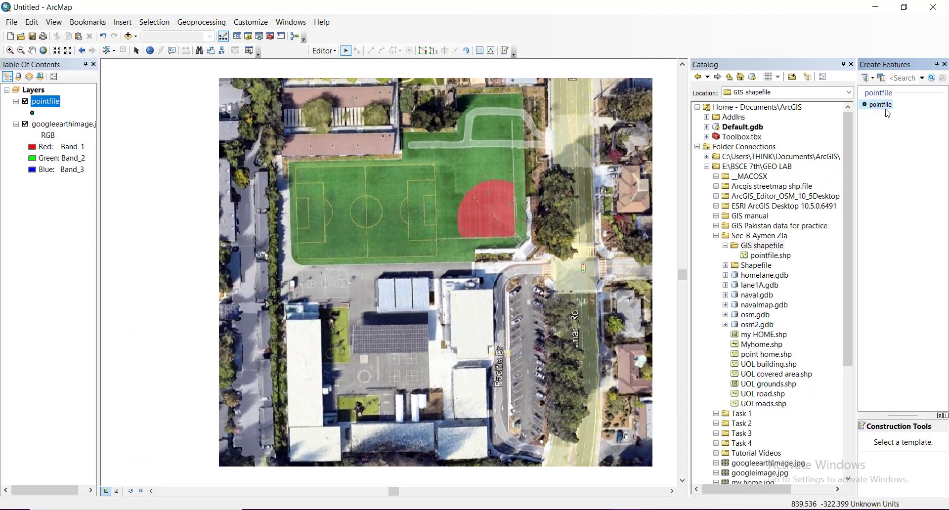
left_click(874, 104)
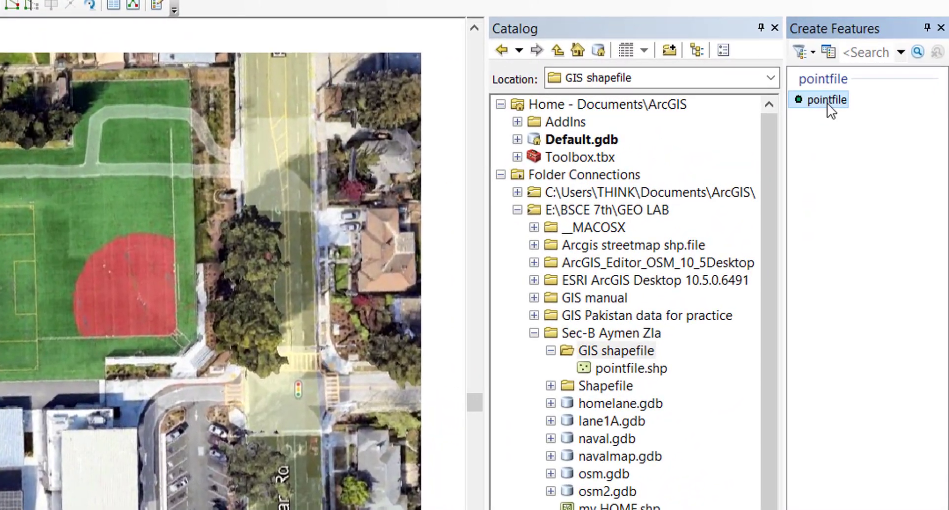
double_click(847, 101)
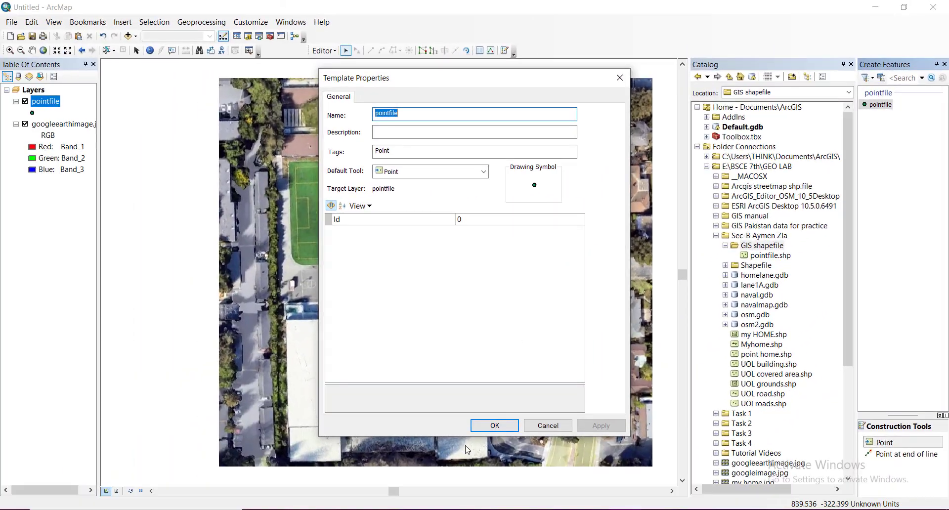
left_click(495, 426)
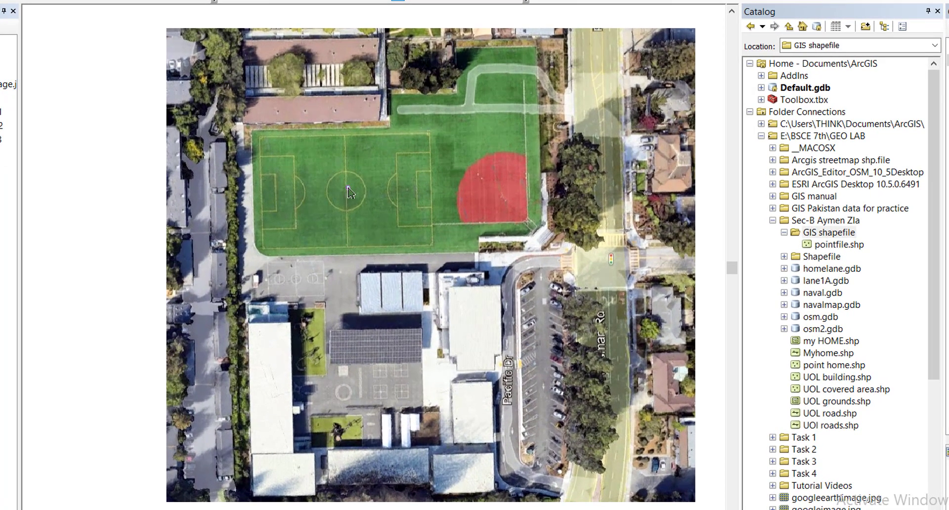
Place four points: at the football field's centre circle, on the small court below it, on the blue-roofed building and in the parking lot.
left_click(348, 188)
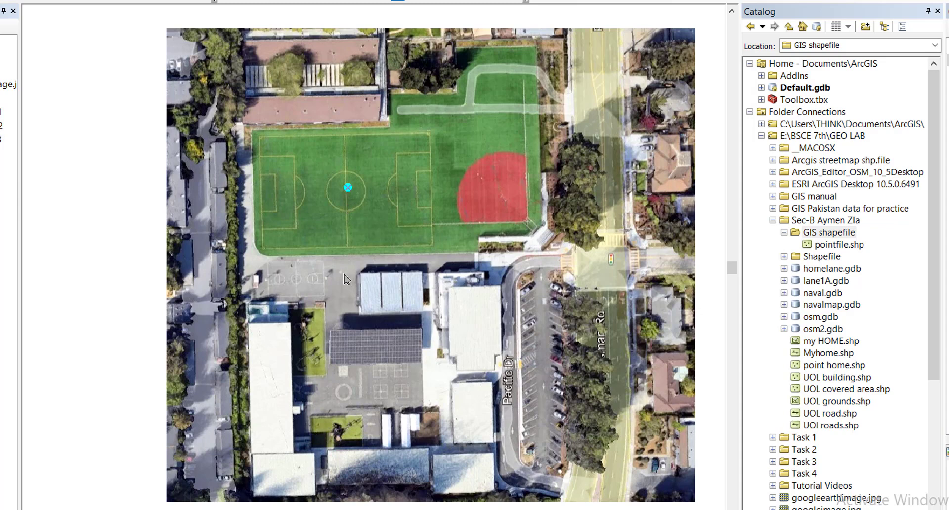
left_click(295, 285)
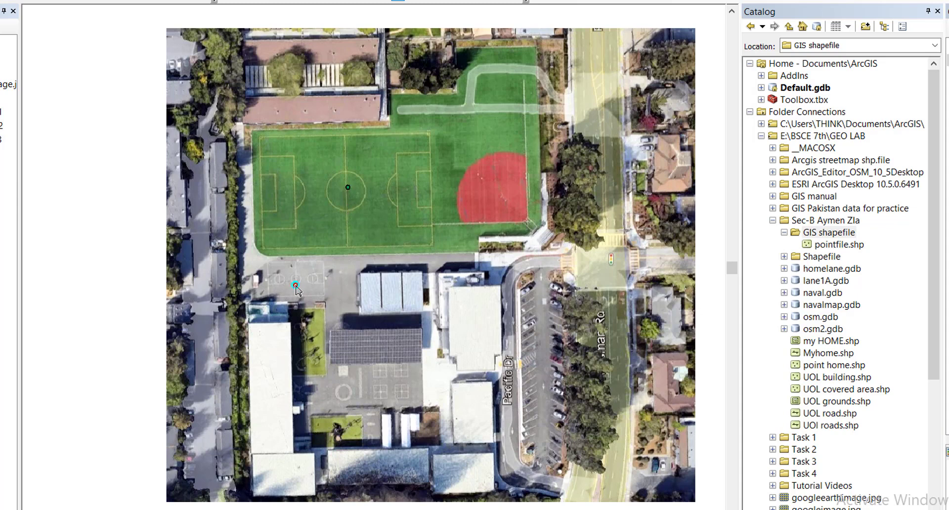
left_click(398, 297)
left_click(542, 351)
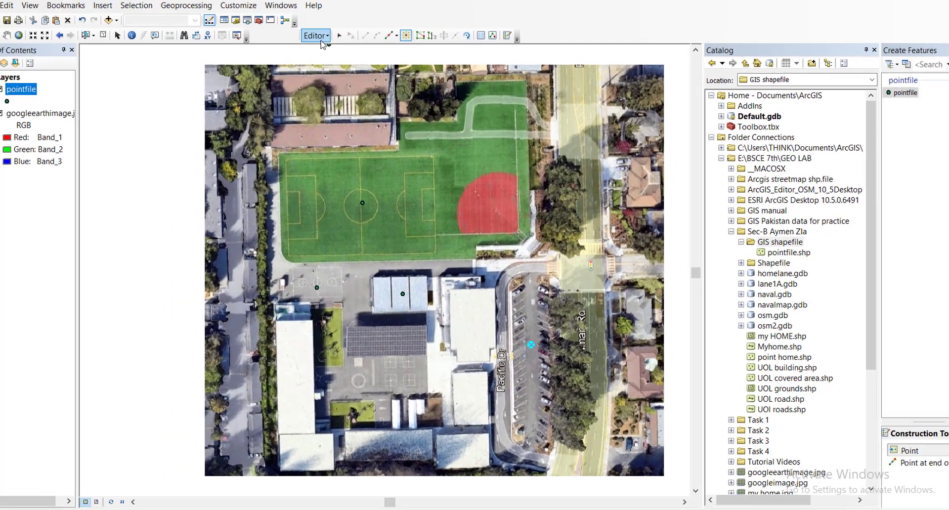
Save the edits to the pointfile layer and stop the editing session.
left_click(325, 50)
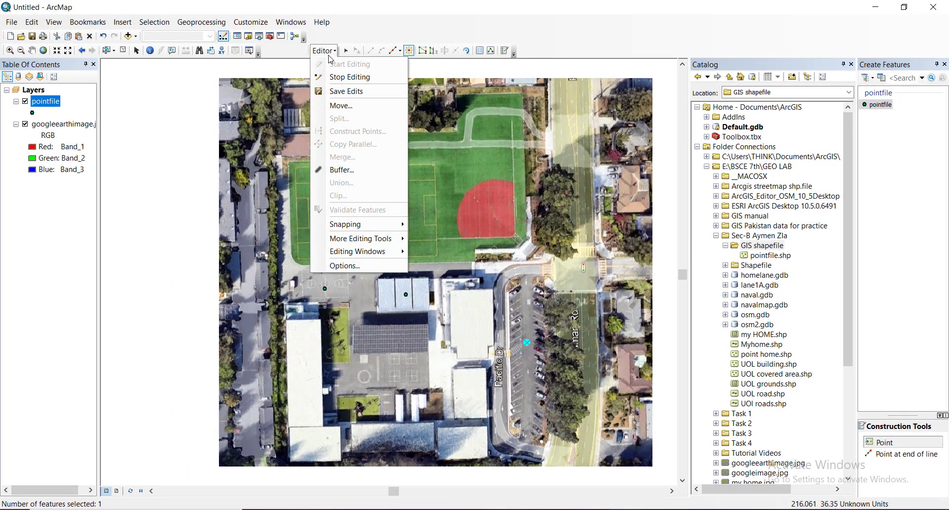
left_click(342, 91)
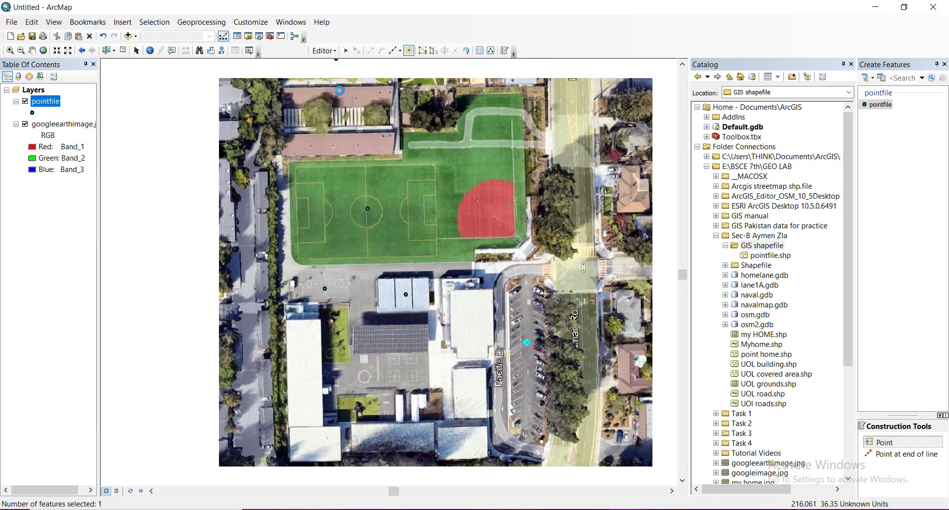
left_click(335, 54)
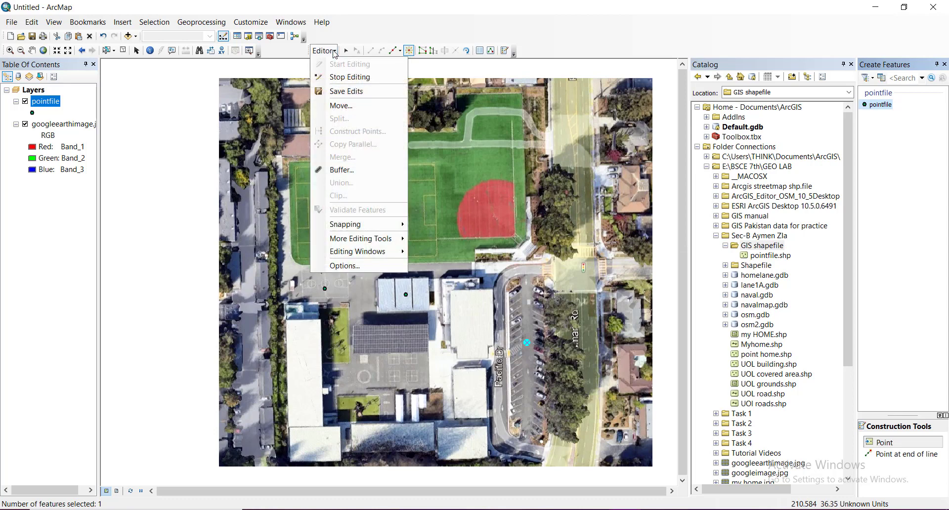
left_click(341, 78)
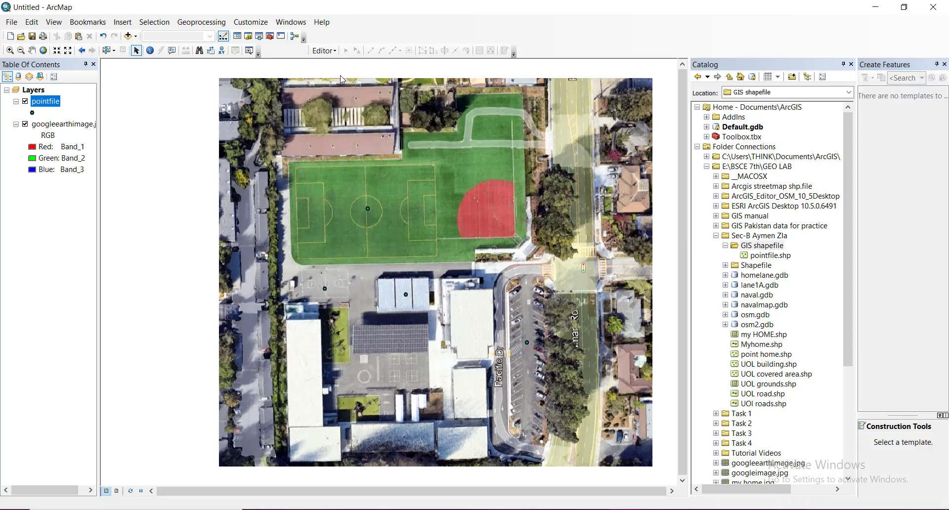
Add a field called Name of type Text, length 50, to the pointfile attribute table and narrow its column.
right_click(43, 104)
left_click(60, 130)
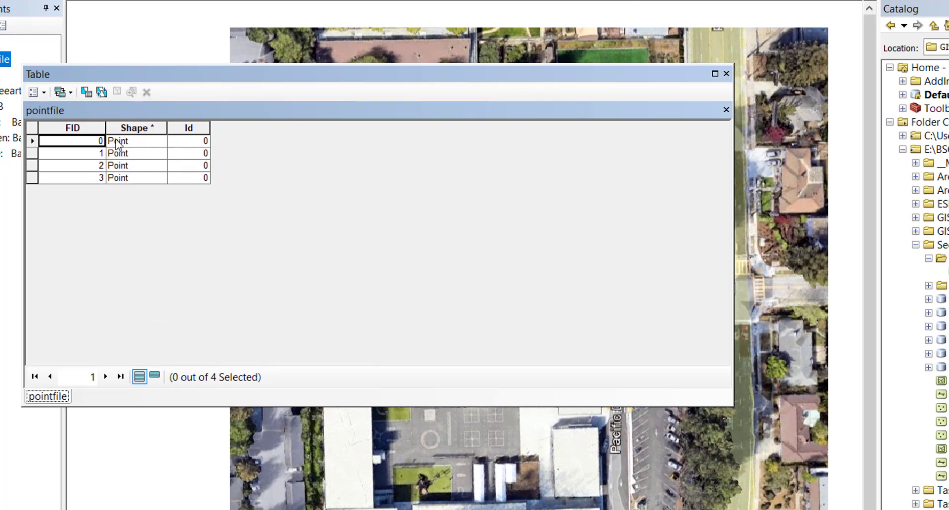
left_click(43, 93)
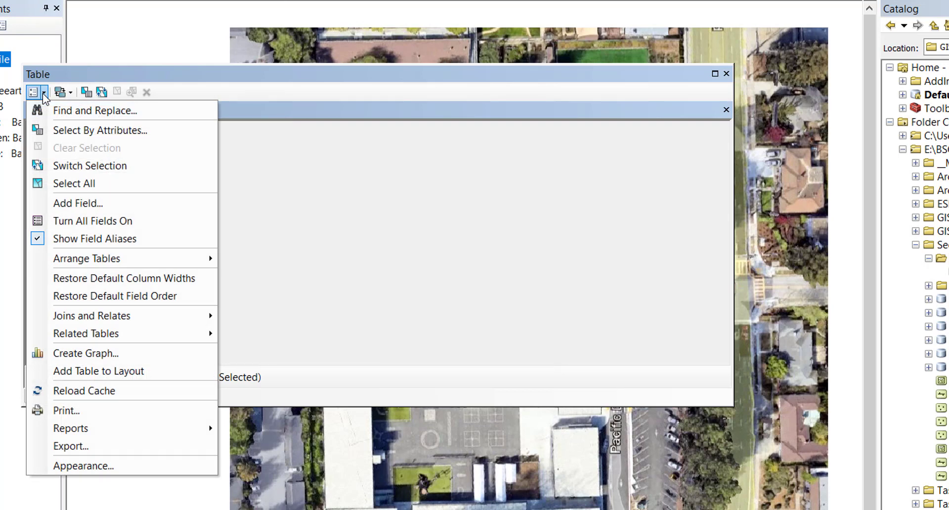
left_click(130, 198)
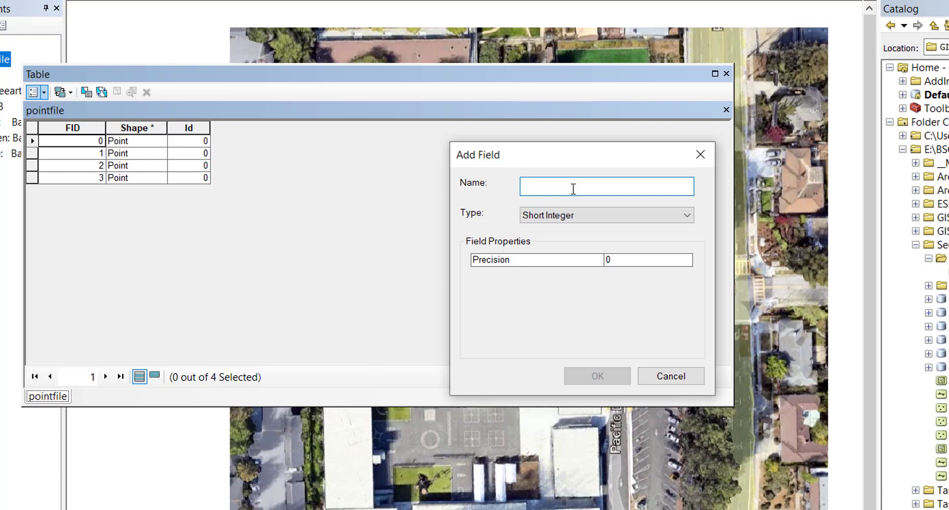
type("Name")
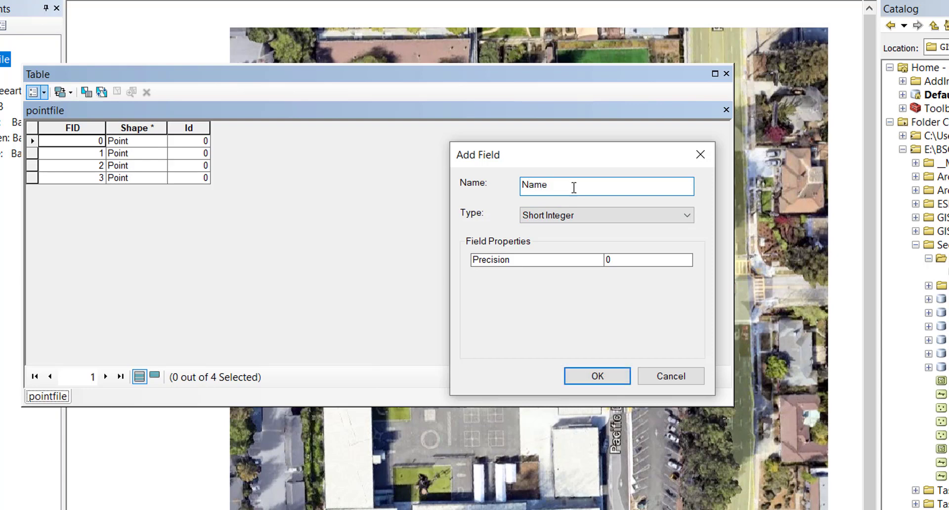
left_click(571, 221)
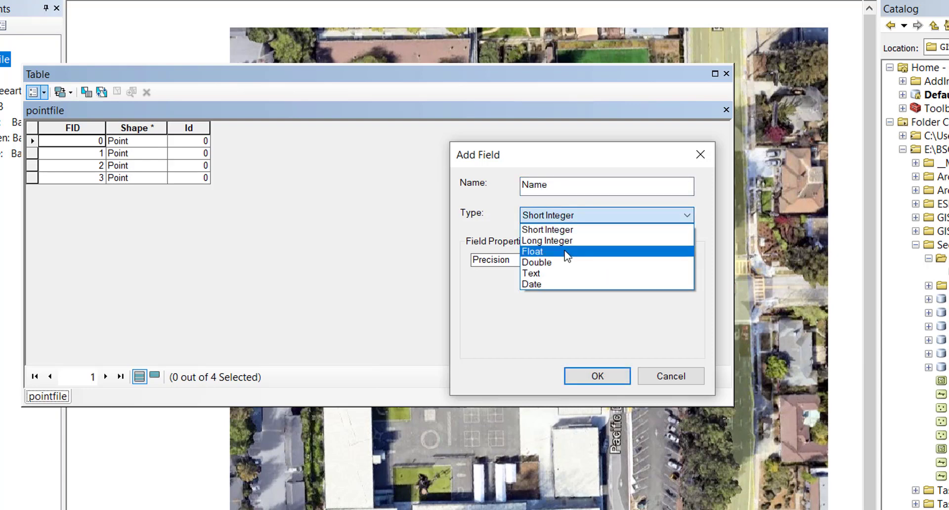
left_click(562, 274)
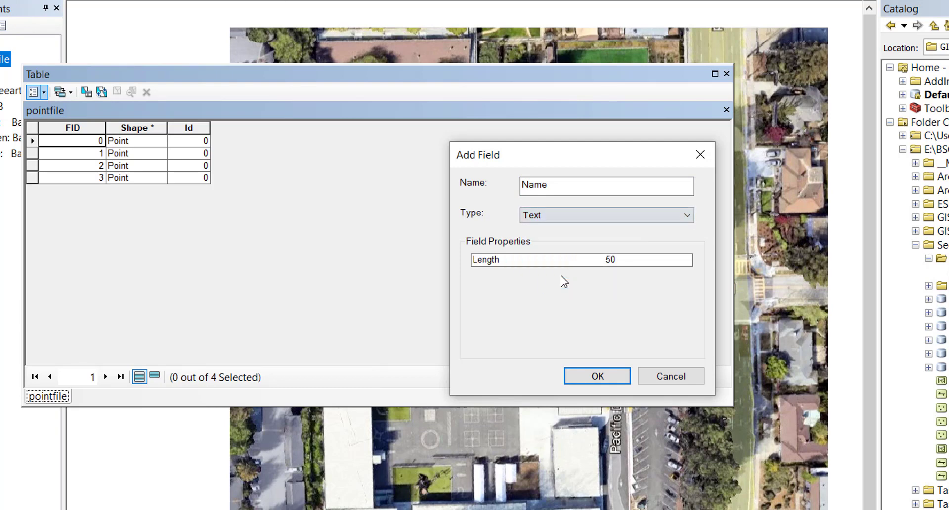
left_click(581, 377)
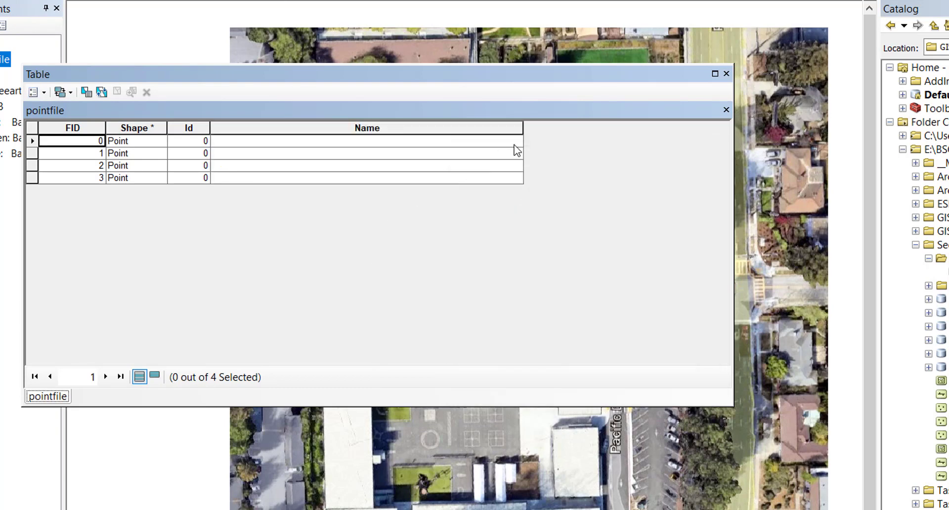
left_click_drag(524, 129, 470, 128)
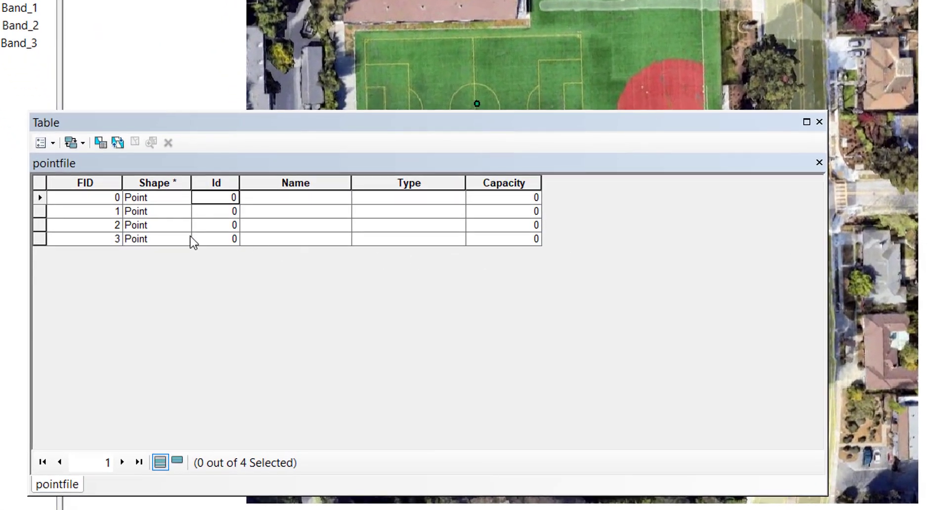
Start an editing session for the pointfile layer while keeping its attribute table open.
left_click_drag(389, 127, 393, 78)
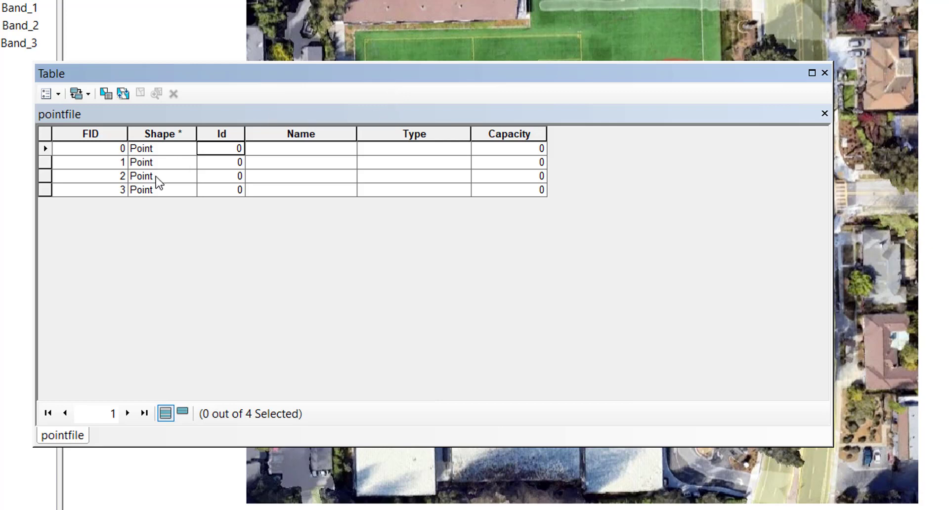
left_click(60, 99)
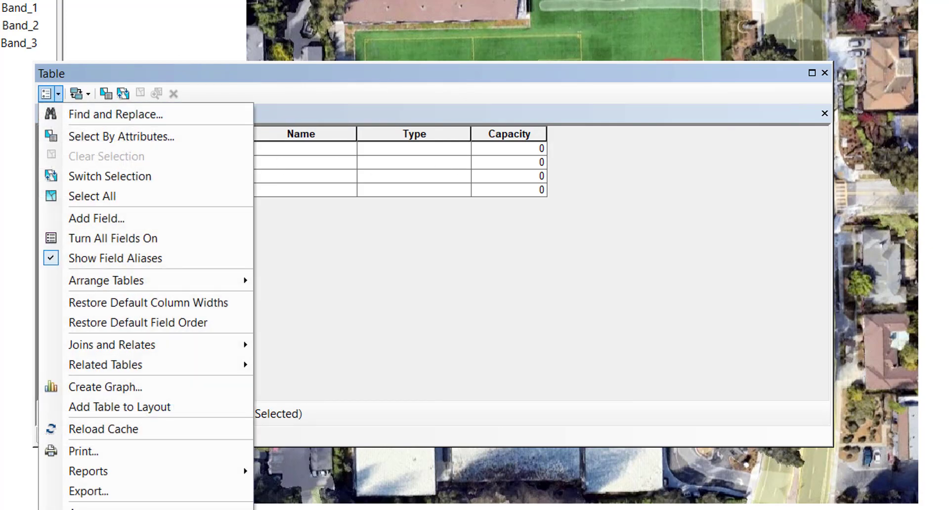
left_click(411, 1)
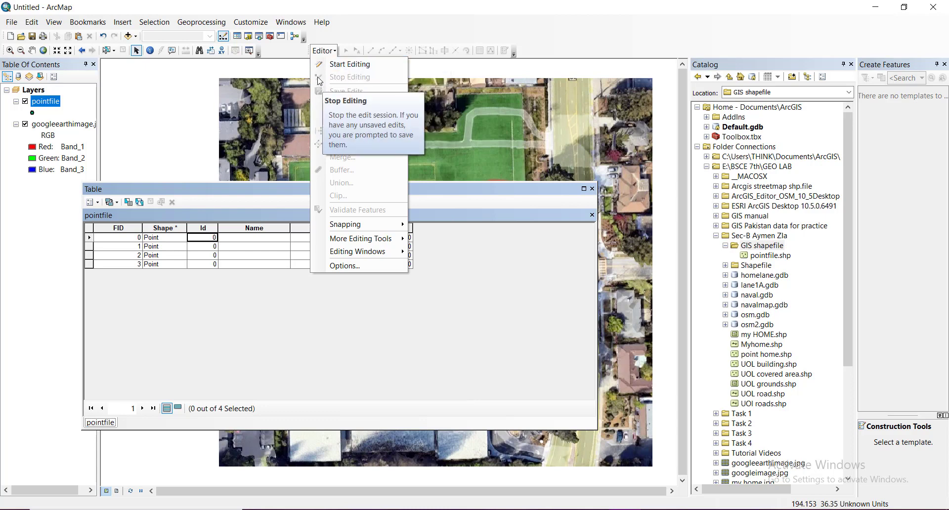
left_click(345, 65)
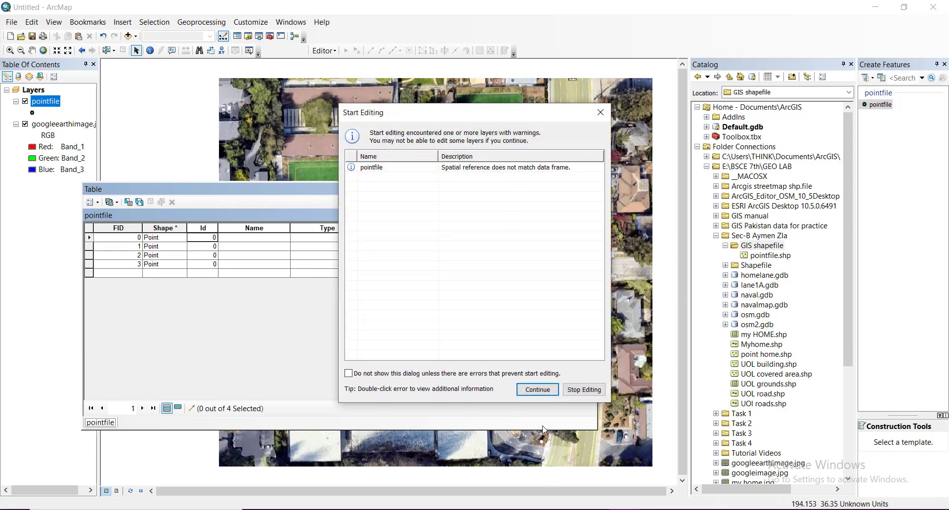
left_click(533, 390)
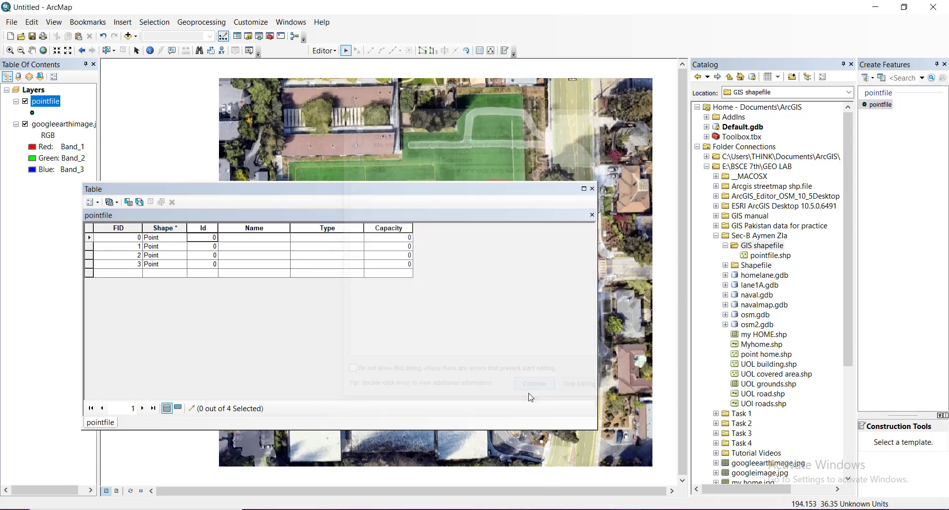
left_click(264, 243)
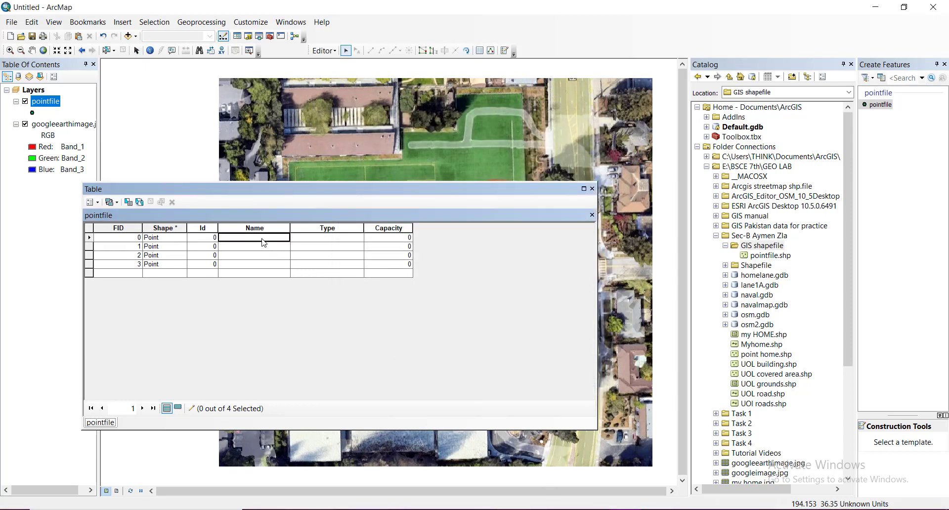
left_click(94, 203)
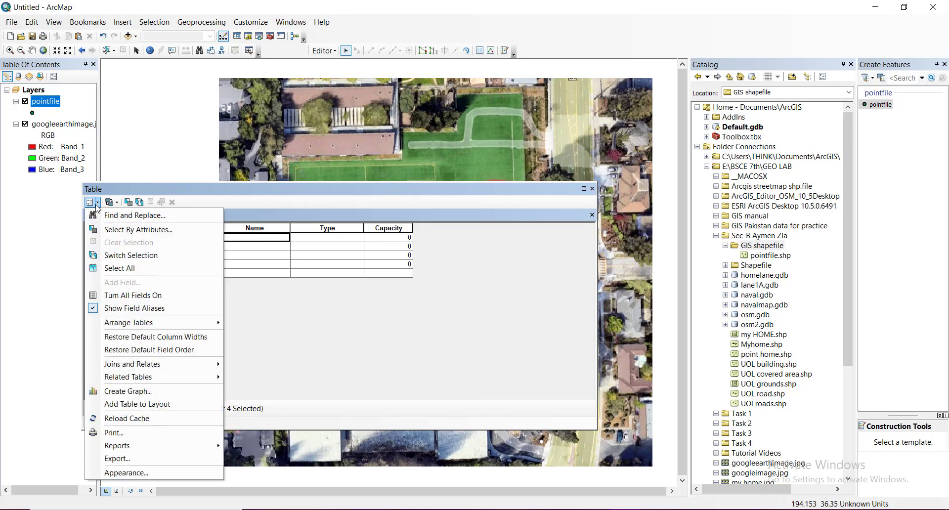
left_click(257, 241)
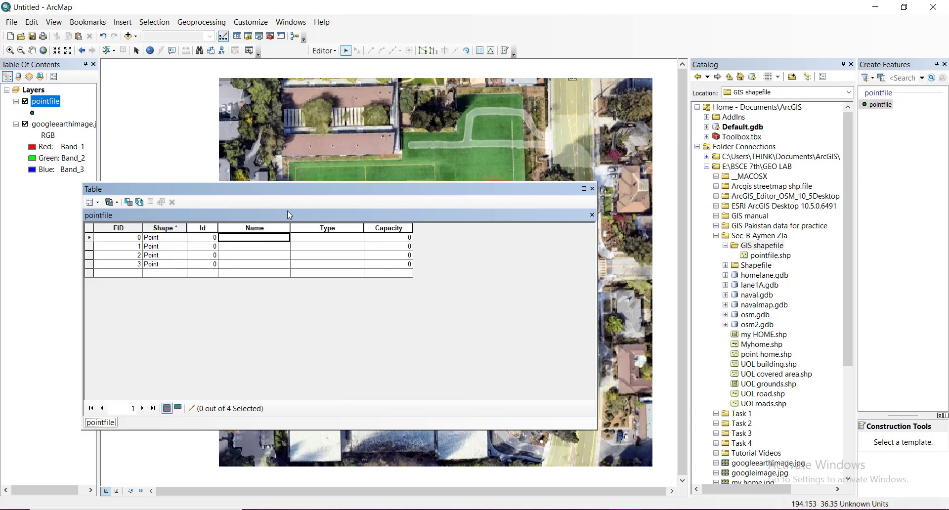
Fill in the first pointfile record with Id 011, Name Football ground, Type ground and Capacity 50.
left_click_drag(289, 215, 296, 247)
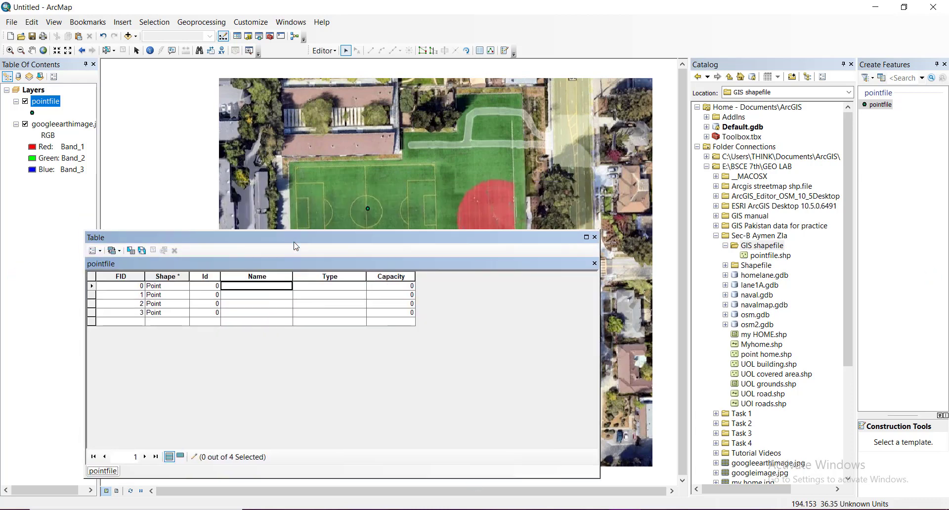
left_click(220, 289)
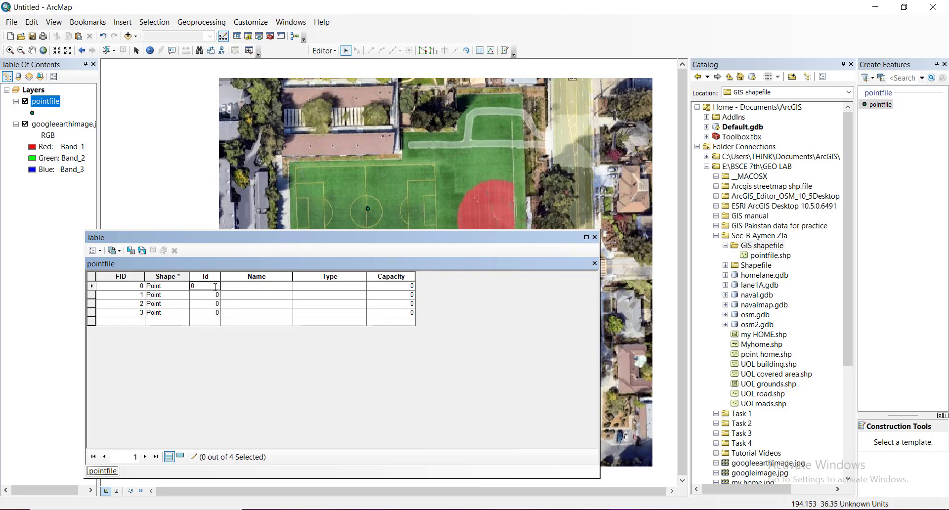
left_click(254, 288)
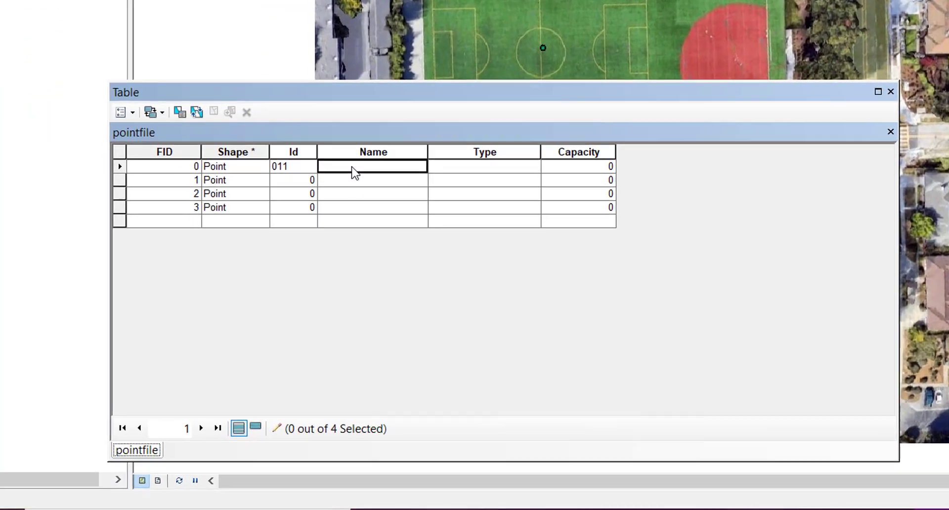
type("Footb")
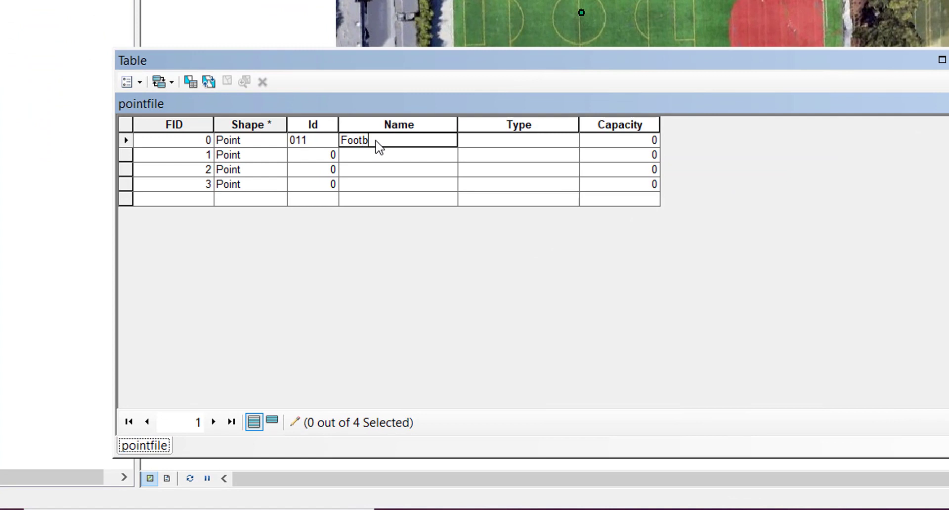
type("all grou")
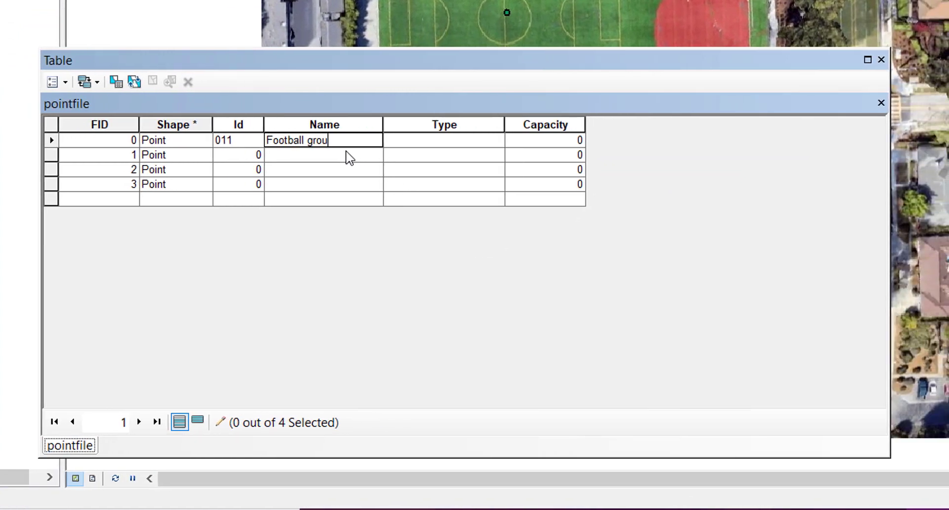
type("nd")
left_click(421, 140)
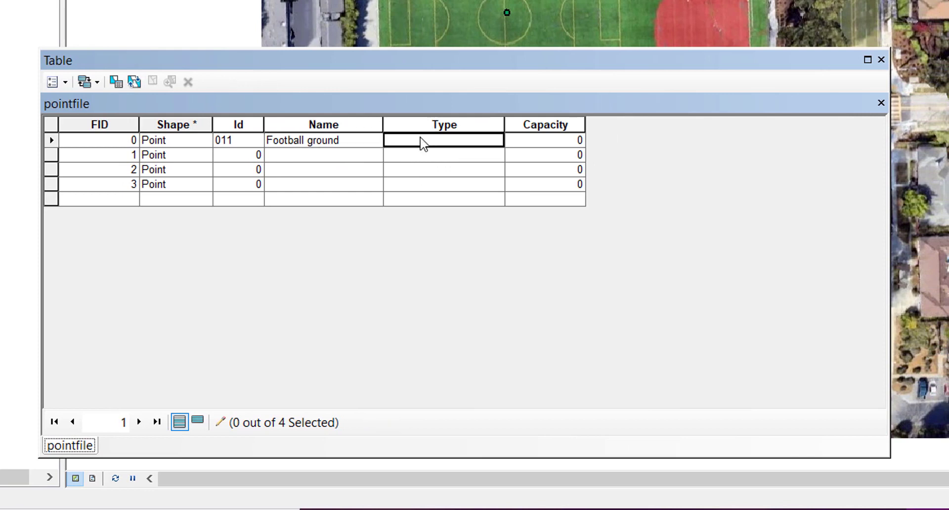
type("ground")
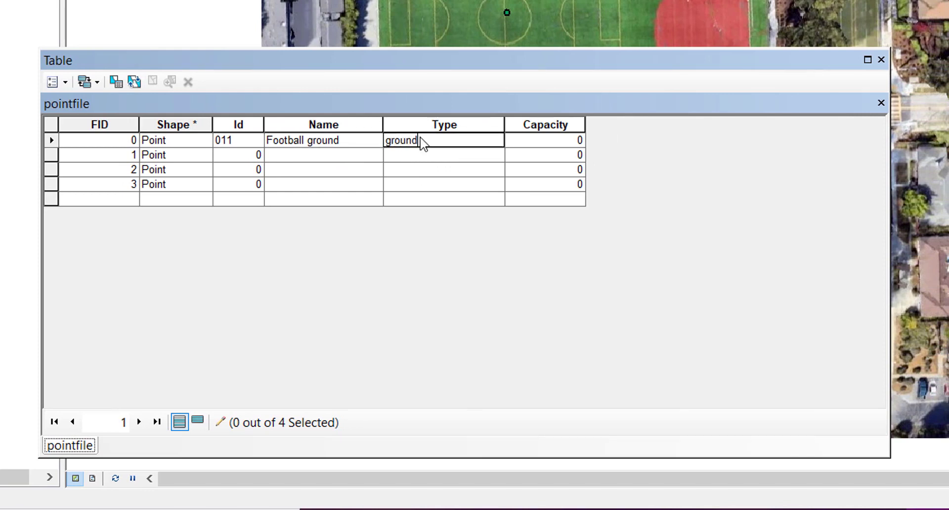
left_click(540, 138)
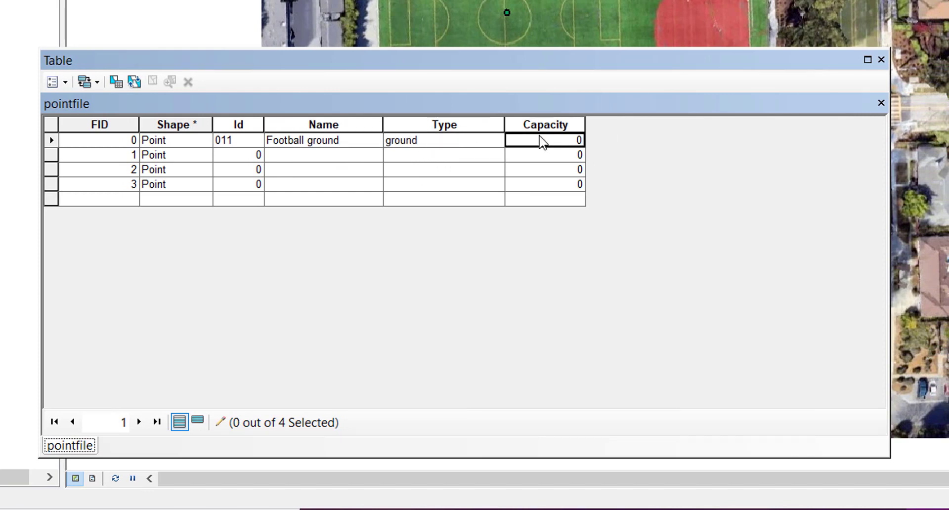
type("50")
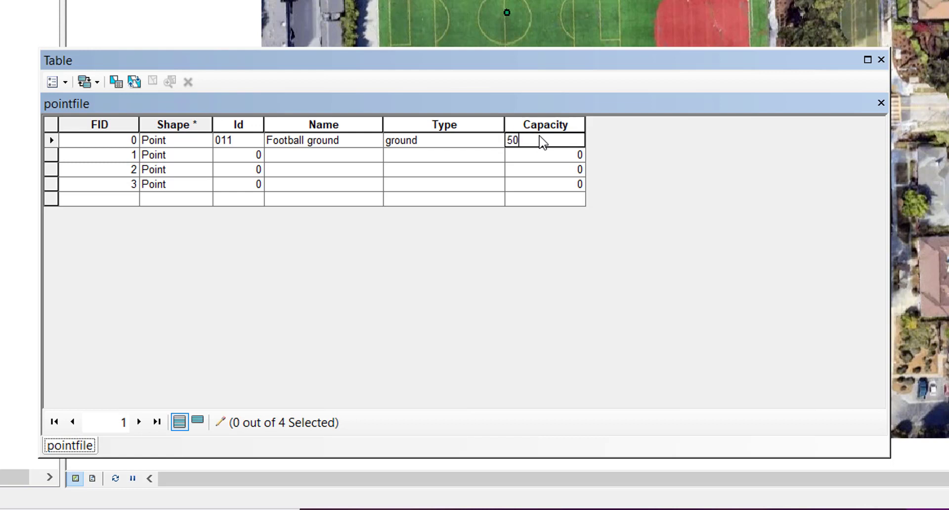
Fill in the second pointfile record with Name Basketball, Type court and Capacity 20.
left_click(322, 157)
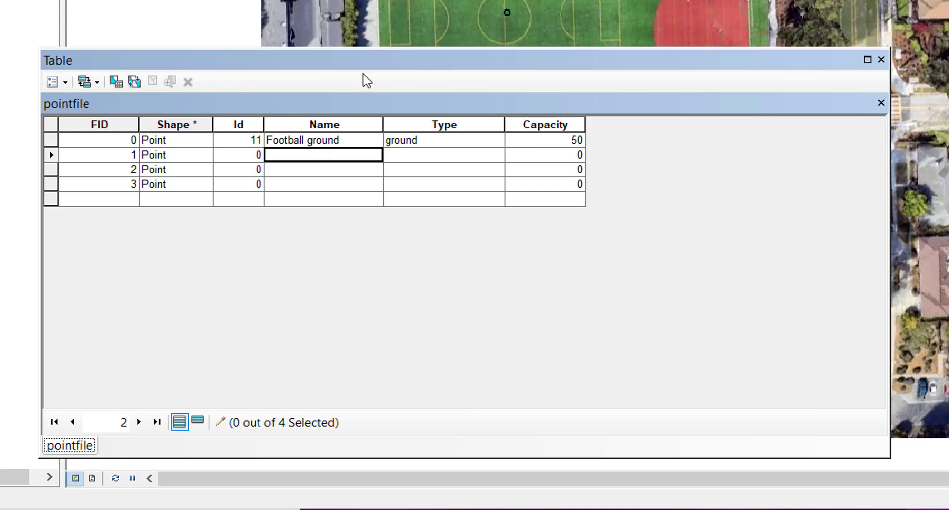
type("Basketball")
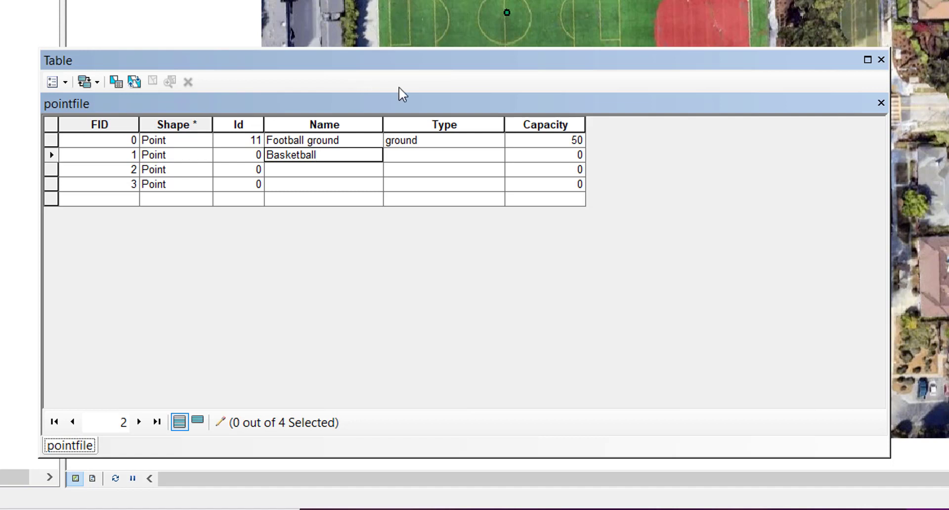
left_click(404, 155)
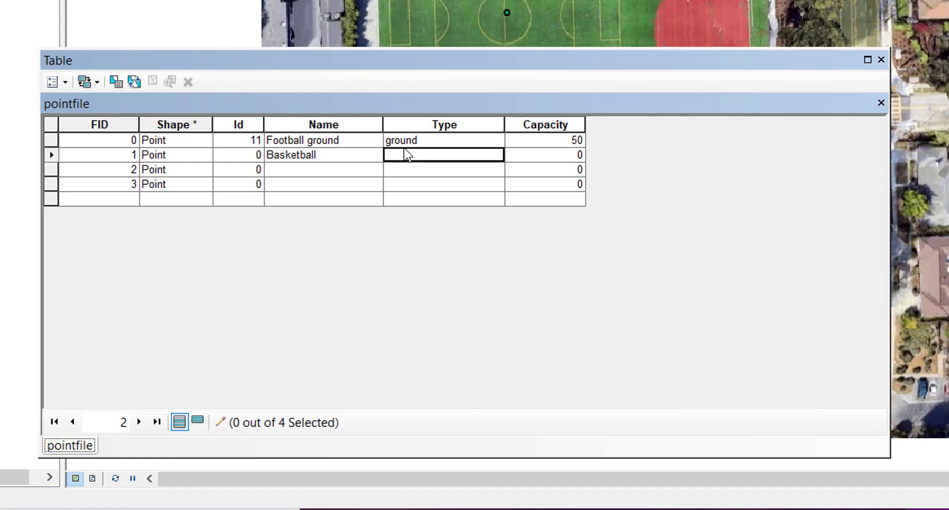
type("court")
left_click(531, 156)
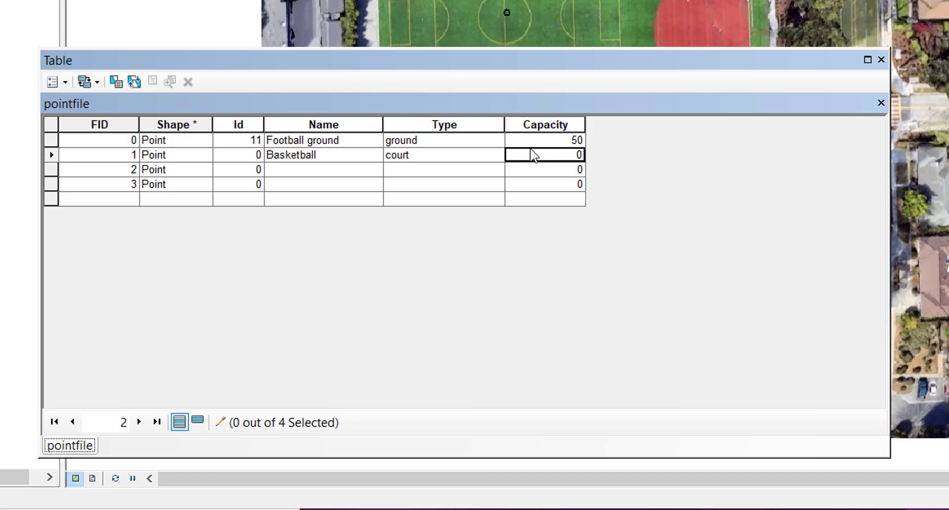
type("20")
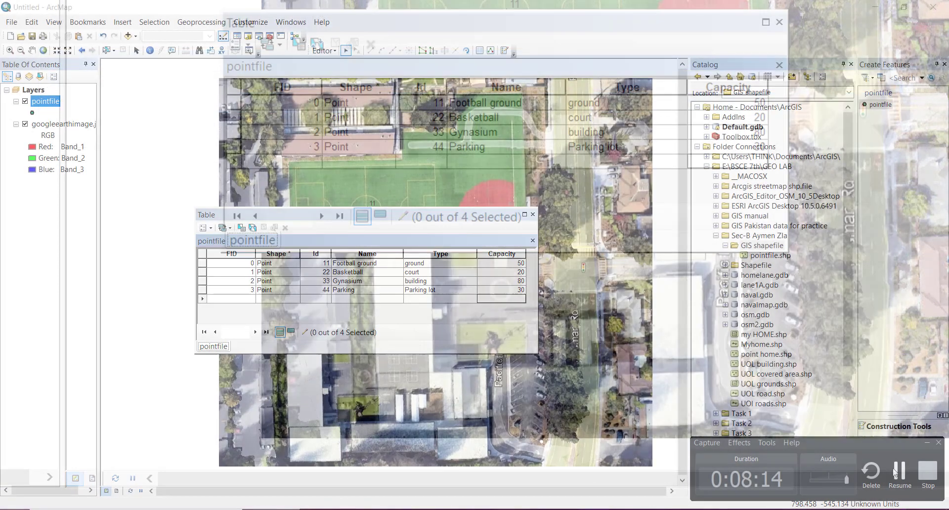
Move the attribute table clear of the digitized points to compare them with their records, and close the table.
left_click_drag(465, 218, 434, 212)
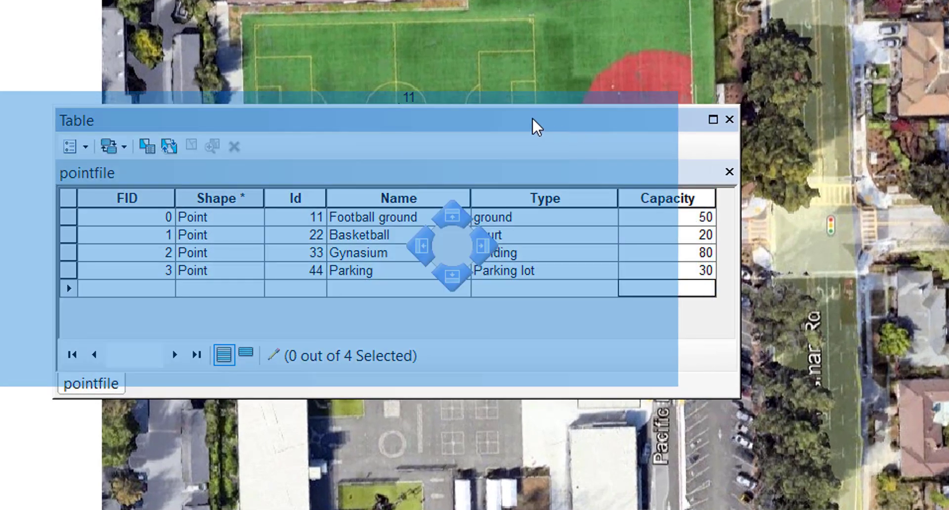
left_click_drag(533, 118, 533, 118)
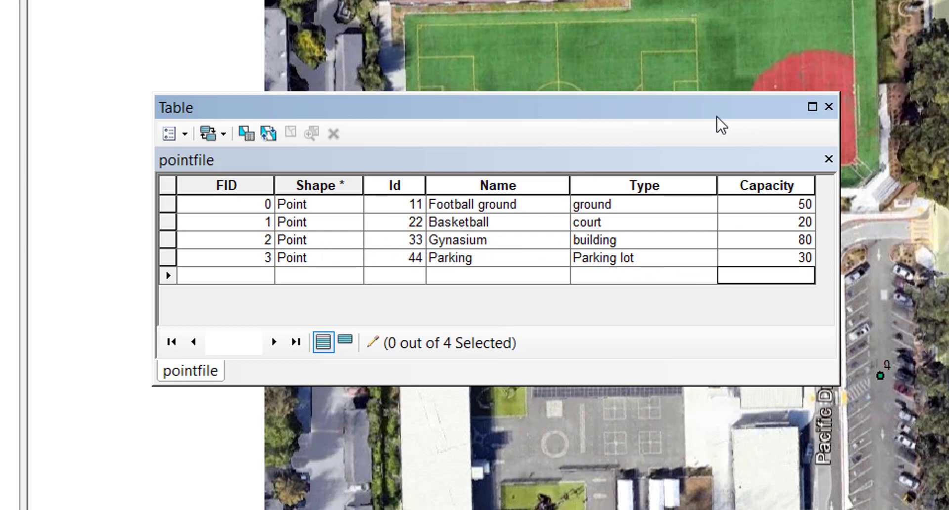
left_click_drag(717, 116, 592, 95)
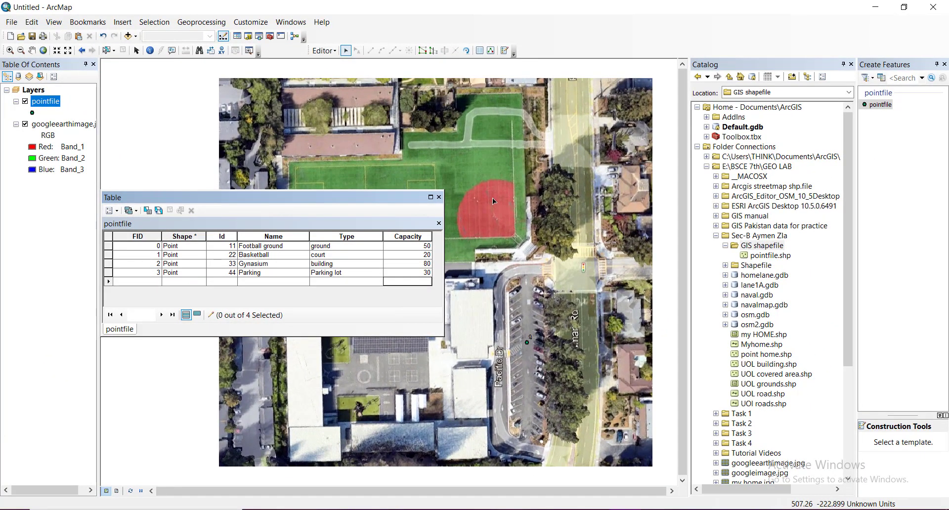
scroll(488, 198, "up", 1)
left_click(440, 198)
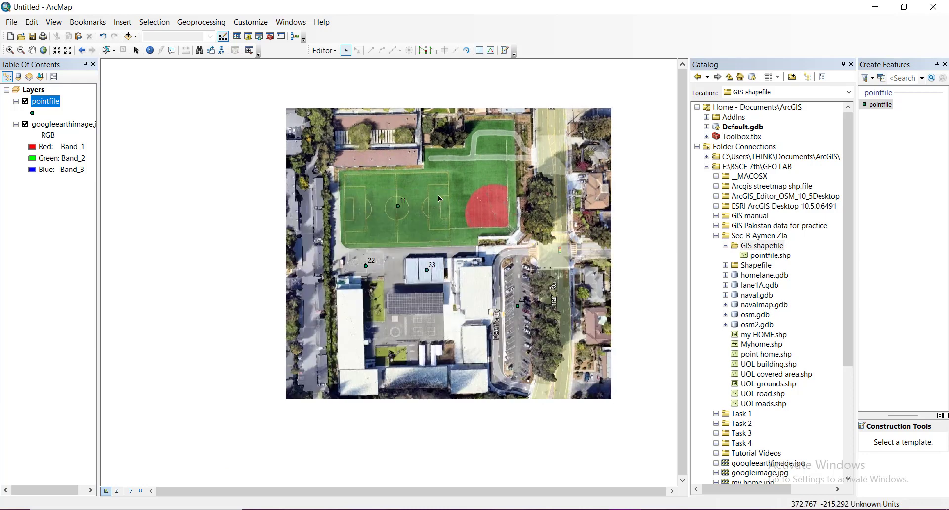
Save the attribute edits of the pointfile layer and stop the editing session.
left_click(324, 51)
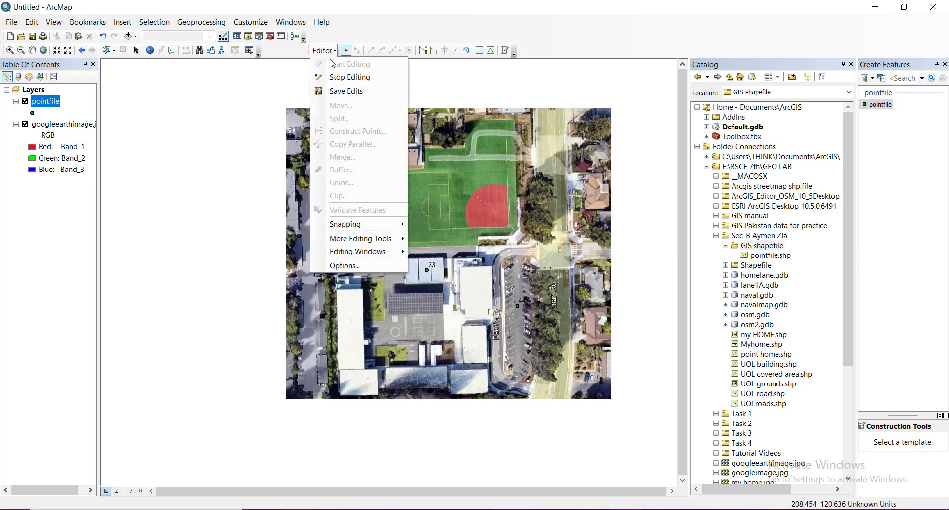
left_click(347, 92)
left_click(325, 51)
left_click(345, 78)
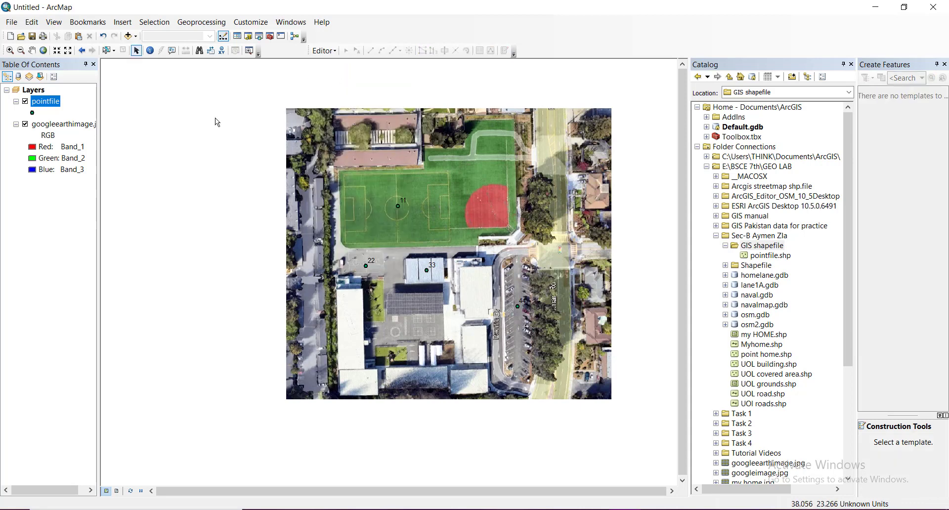
Zoom the map to the extent of the Google Earth image layer and to that of the pointfile layer.
right_click(56, 106)
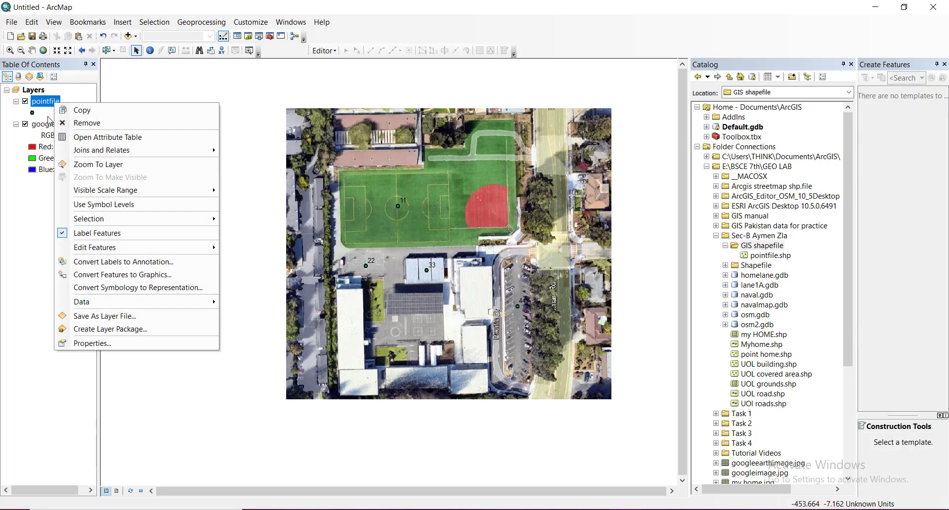
left_click(49, 121)
left_click(54, 124)
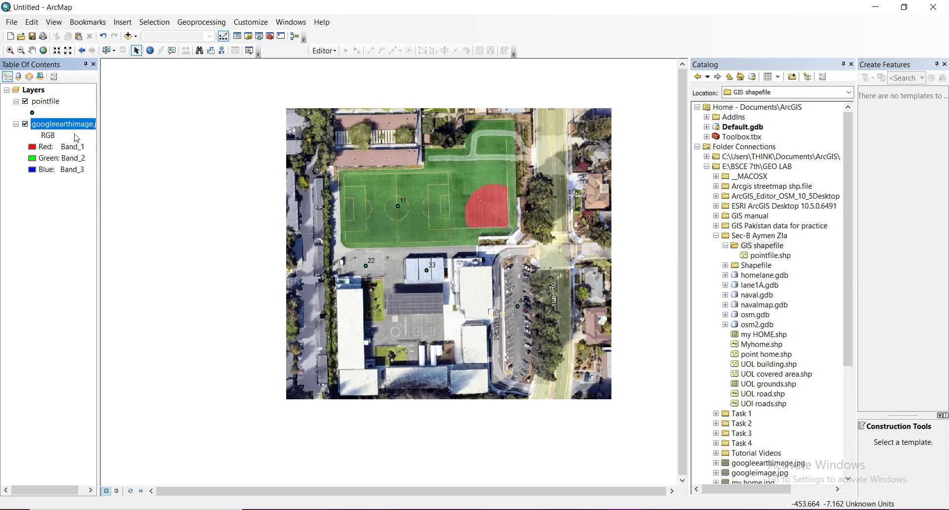
right_click(75, 123)
left_click(115, 185)
right_click(56, 105)
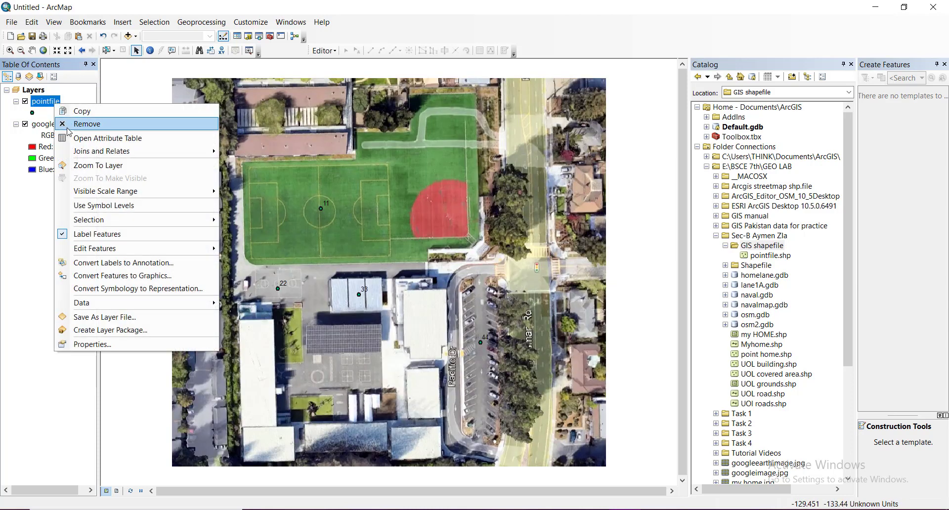
left_click(93, 165)
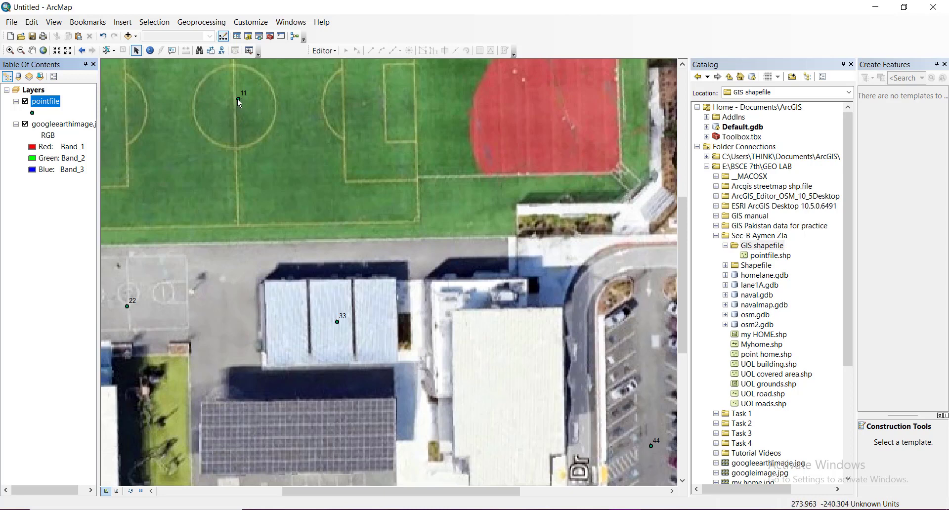
Inspect the attributes of the football ground point with the Identify tool and return to the Select Elements tool.
left_click(150, 50)
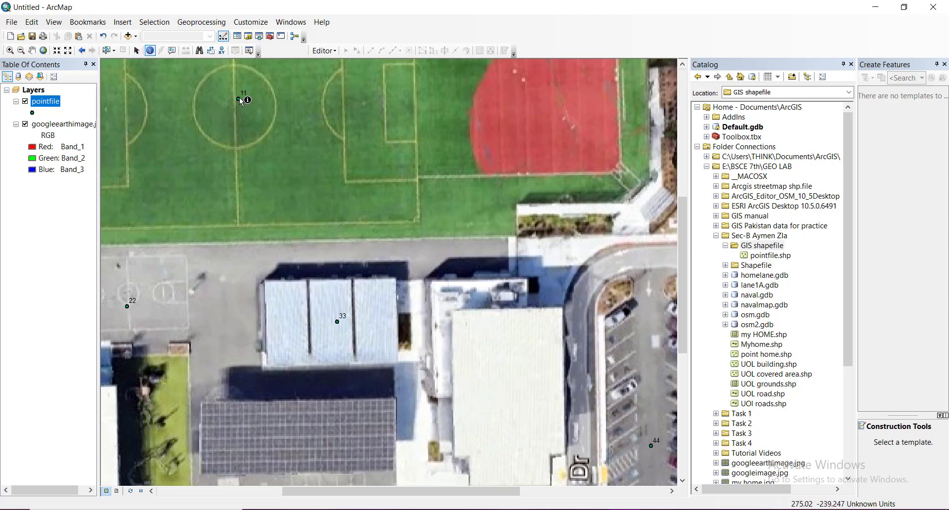
left_click(238, 99)
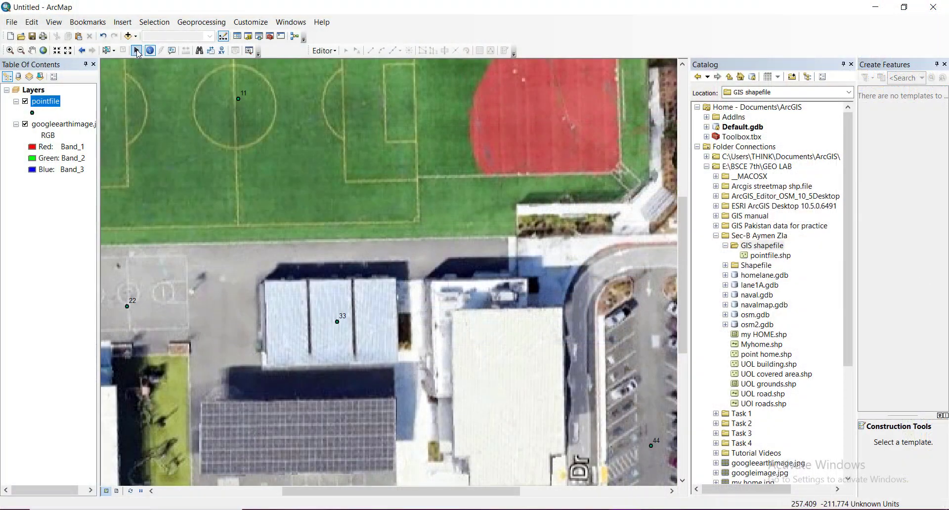
left_click(137, 51)
scroll(375, 302, "down", 3)
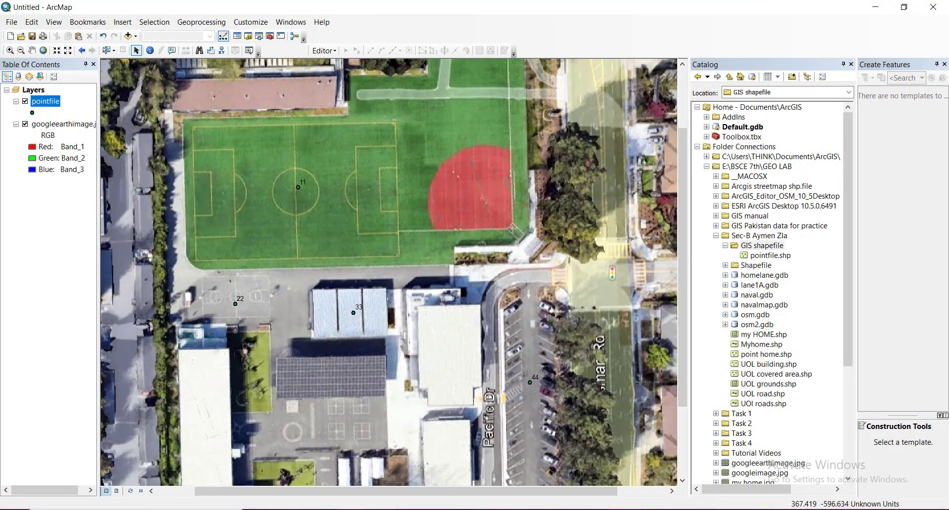
scroll(426, 298, "up", 1)
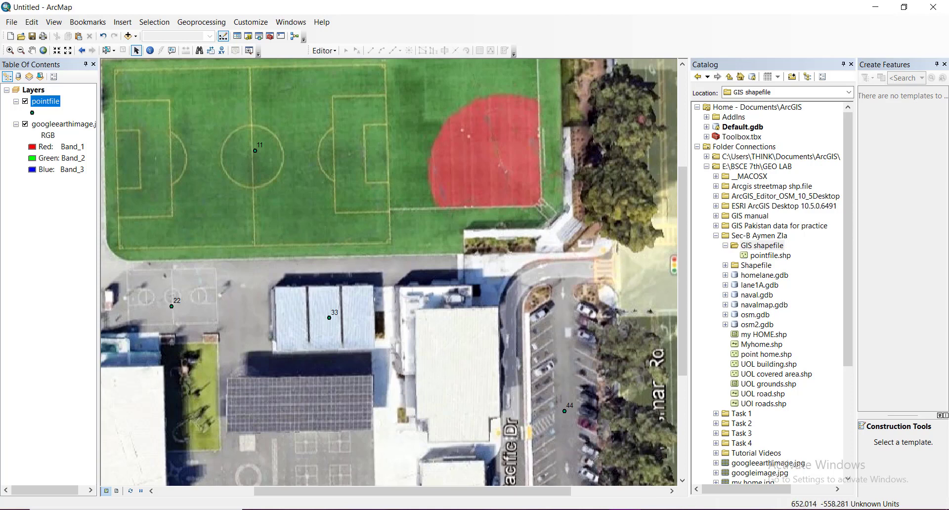
left_click(908, 476)
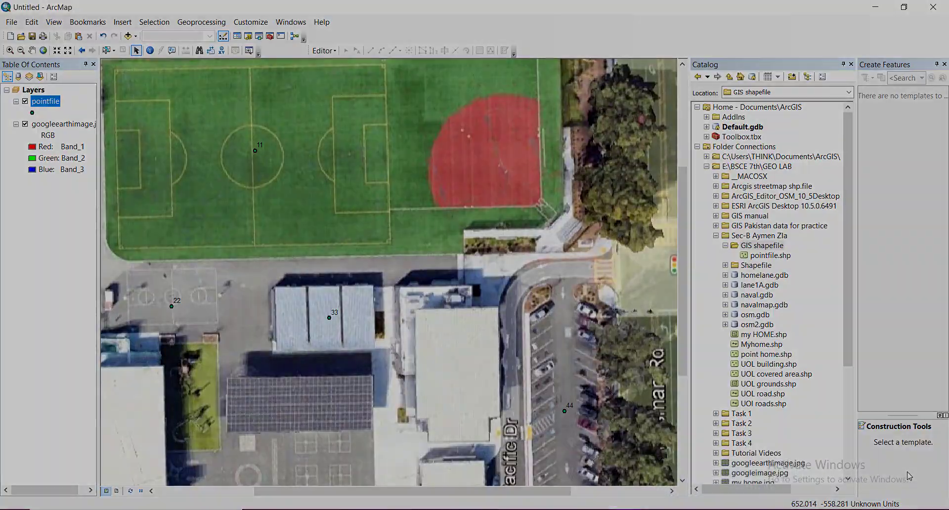